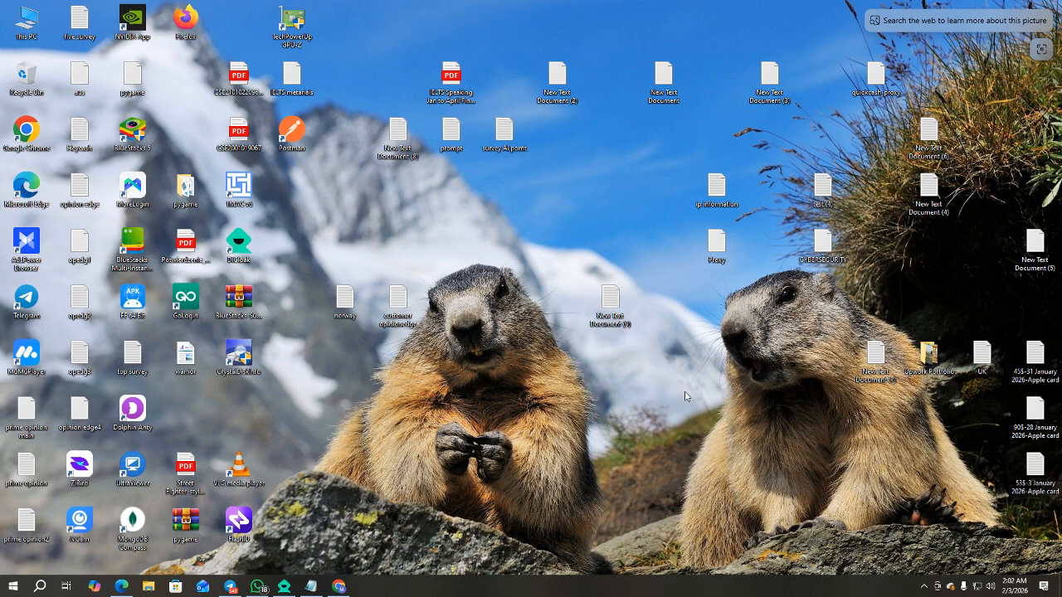
Restore DICloak, then copy the DICloak download link line from the Notepad note.
{"action": "left_click", "coordinate": [284, 587]}
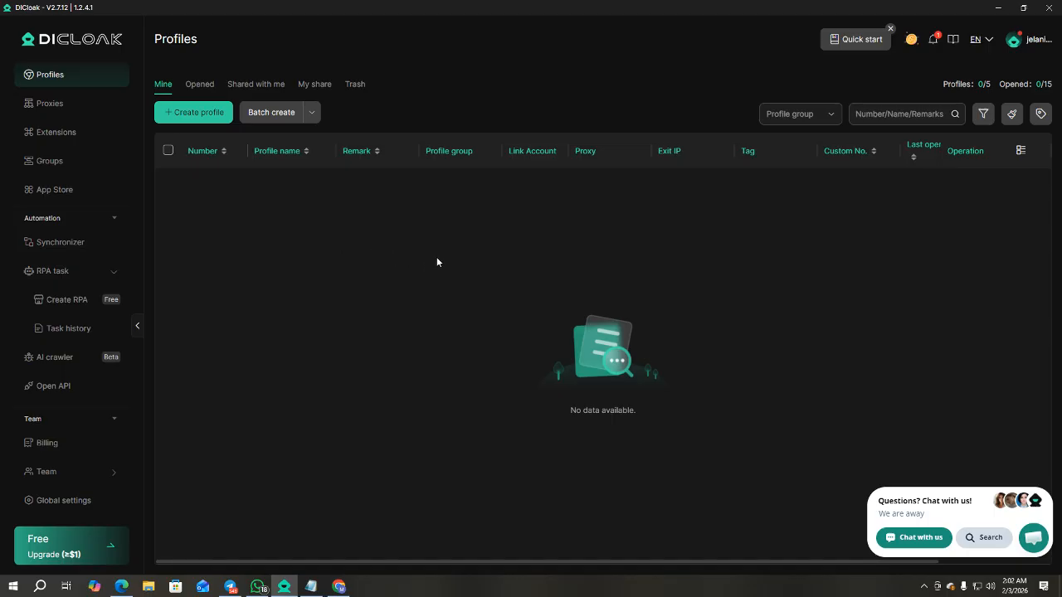
{"action": "key", "text": "alt+Tab"}
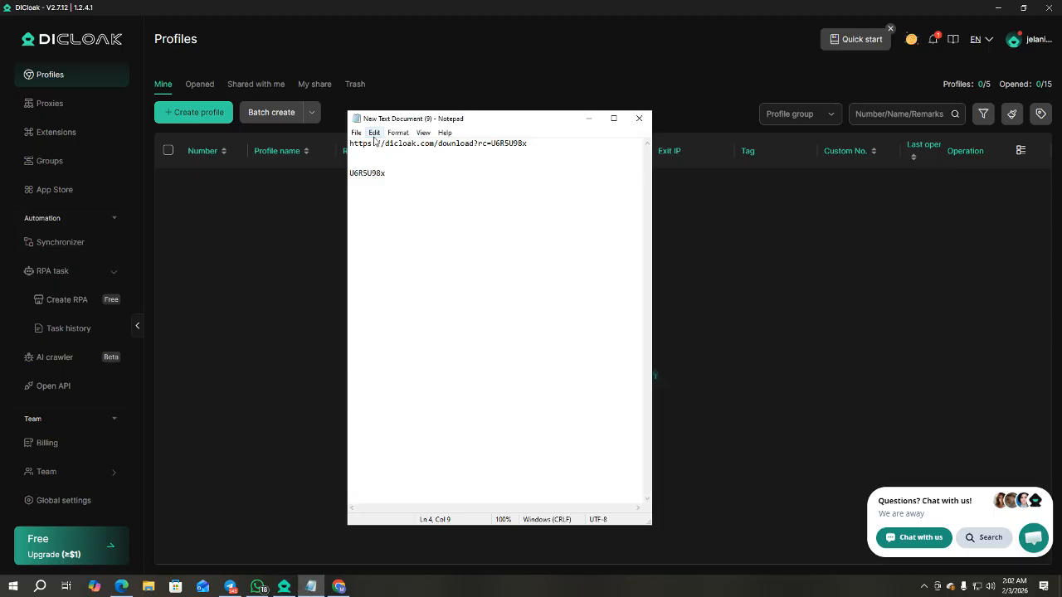
{"action": "left_click_drag", "start_coordinate": [536, 145], "coordinate": [348, 144]}
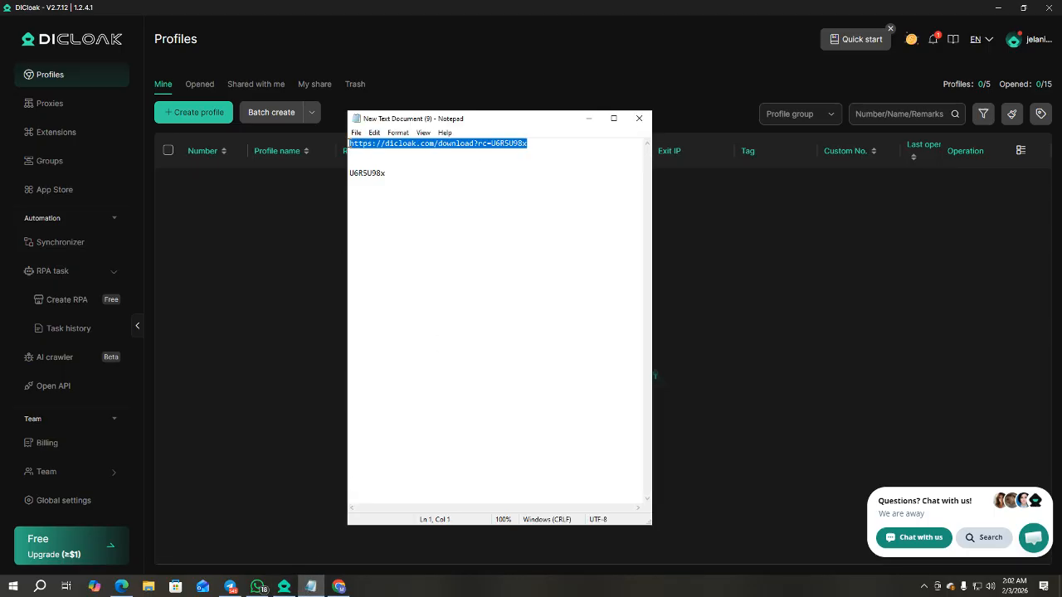
{"action": "right_click", "coordinate": [391, 148]}
{"action": "left_click", "coordinate": [417, 181]}
Load the copied DICloak download link in Chrome, then minimize the browser.
{"action": "left_click", "coordinate": [338, 587]}
{"action": "left_click", "coordinate": [283, 34]}
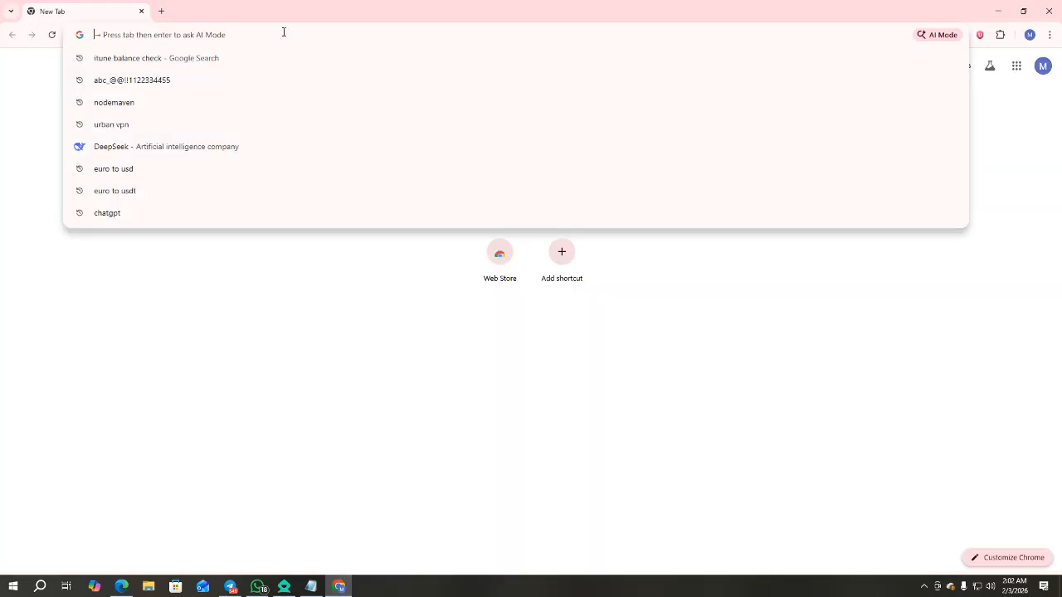
{"action": "key", "text": "ctrl+v"}
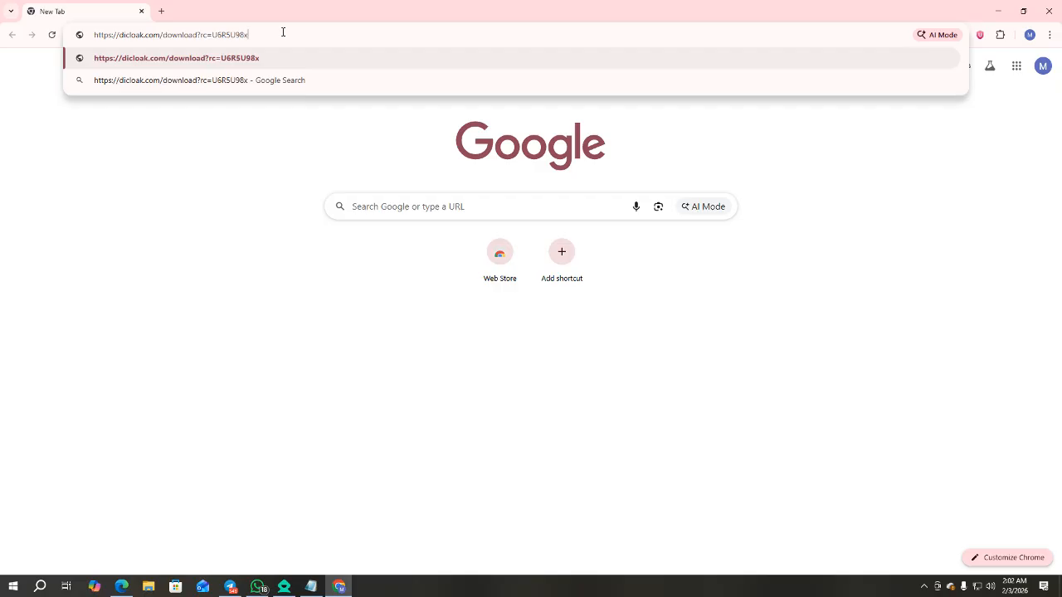
{"action": "key", "text": "Return"}
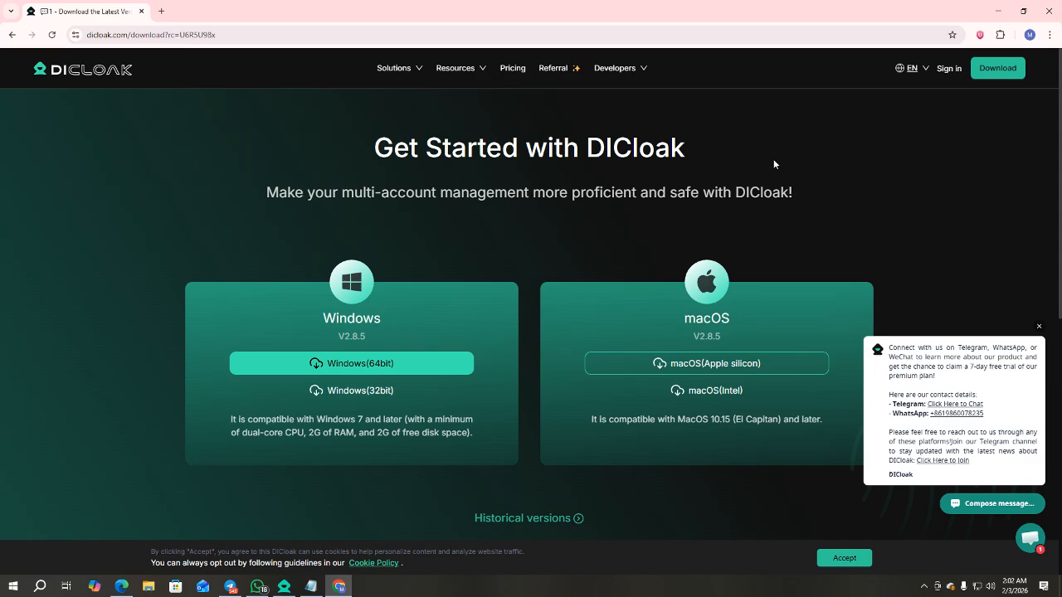
{"action": "left_click", "coordinate": [1001, 14]}
Hide the Notepad note and log out of the DICloak account, confirming the reminder.
{"action": "left_click", "coordinate": [588, 120]}
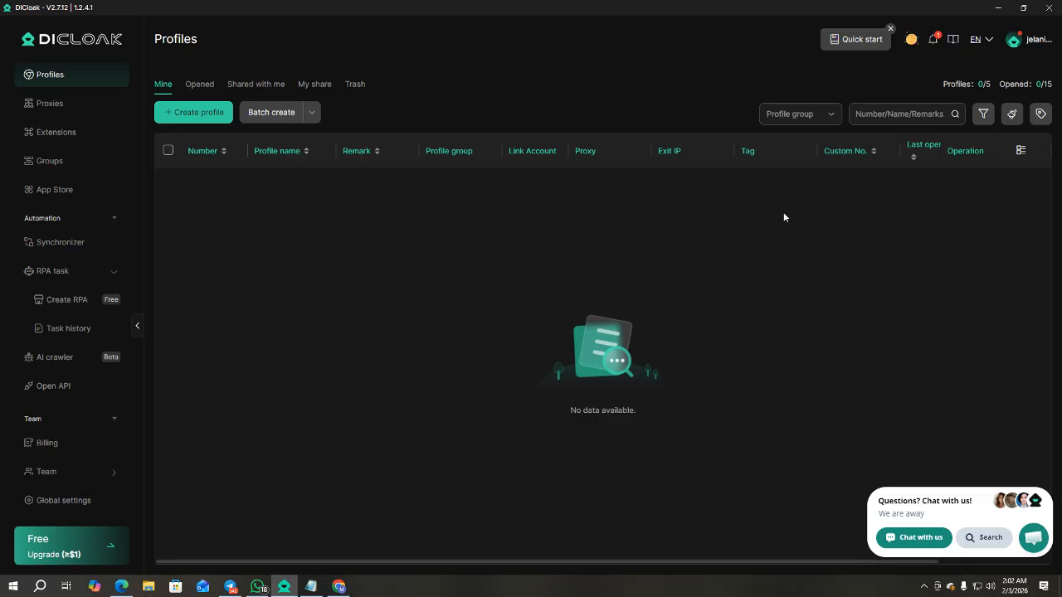
{"action": "left_click", "coordinate": [1031, 43]}
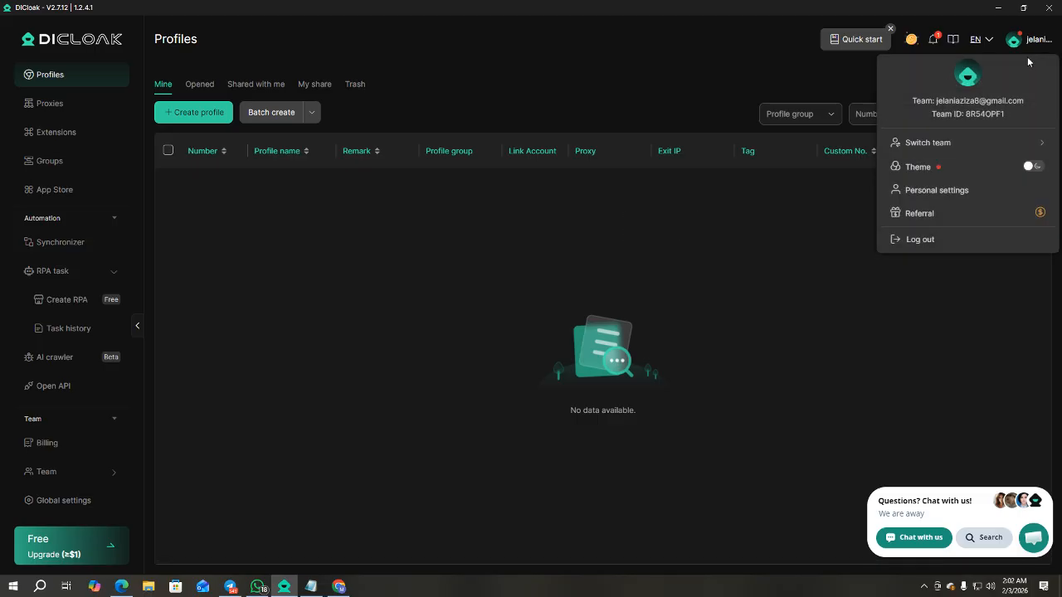
{"action": "left_click", "coordinate": [925, 240]}
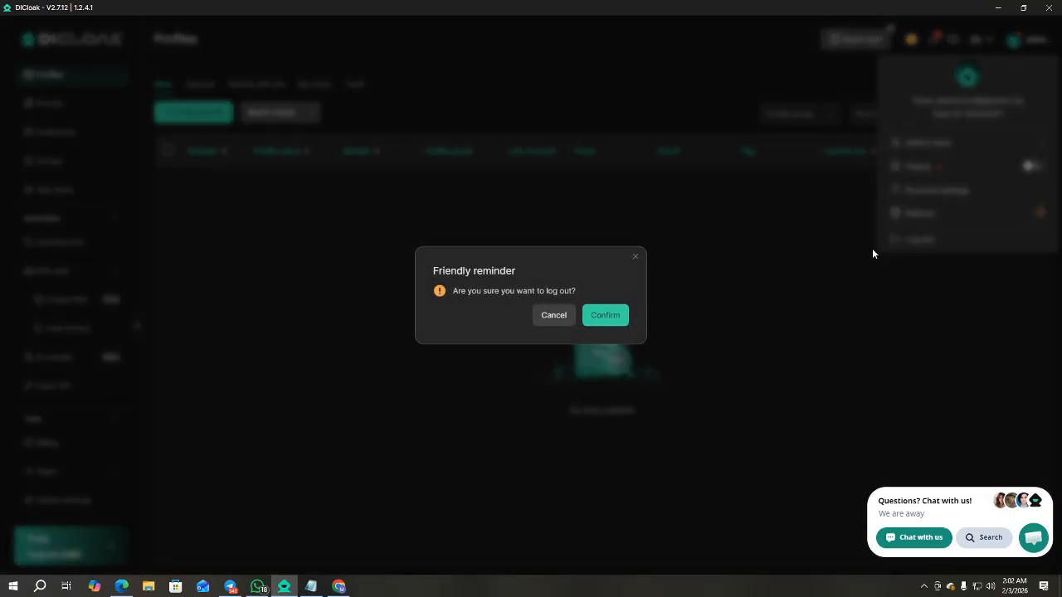
{"action": "left_click", "coordinate": [617, 320]}
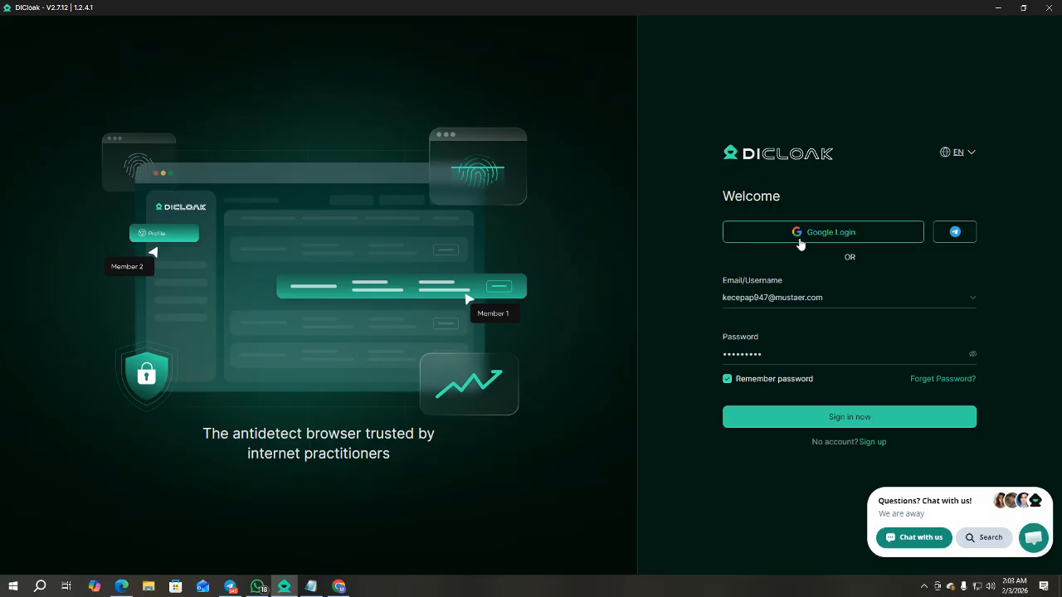
Switch DICloak from the login form to the Sign up form, then bring Chrome back.
{"action": "left_click", "coordinate": [746, 296]}
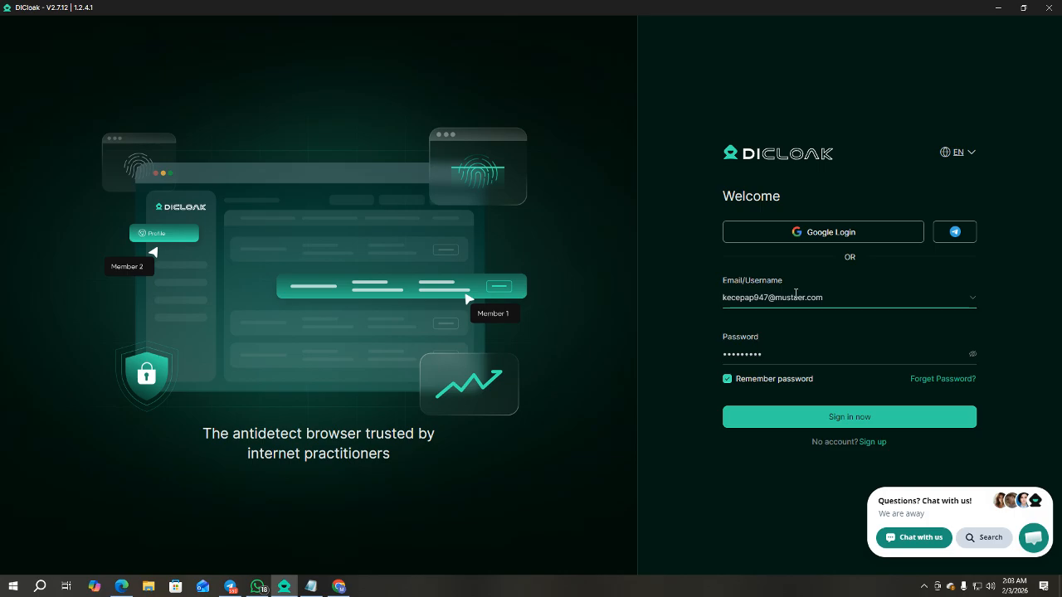
{"action": "left_click", "coordinate": [873, 442]}
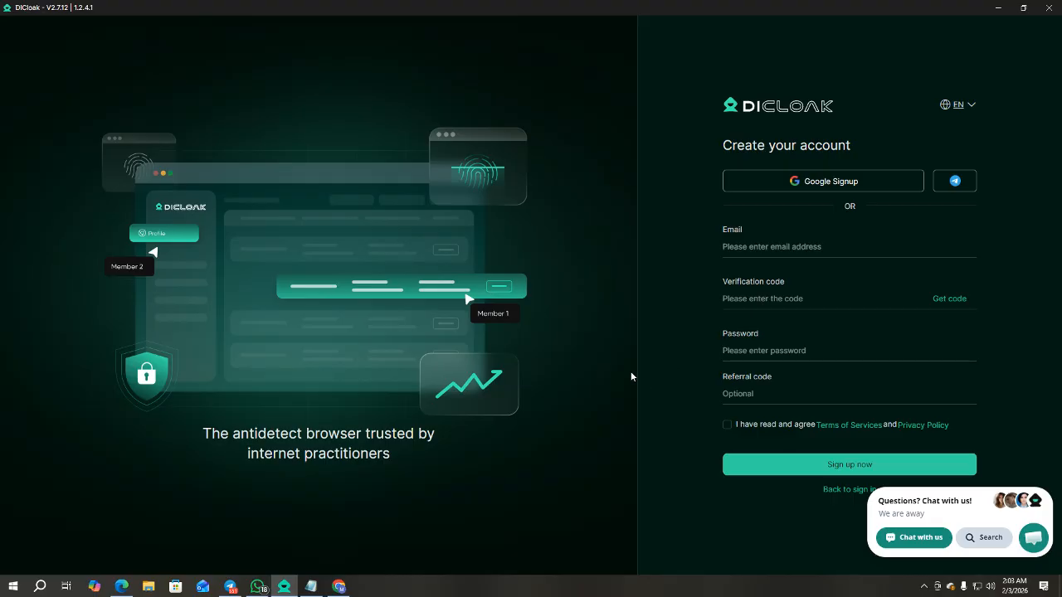
{"action": "left_click", "coordinate": [334, 587]}
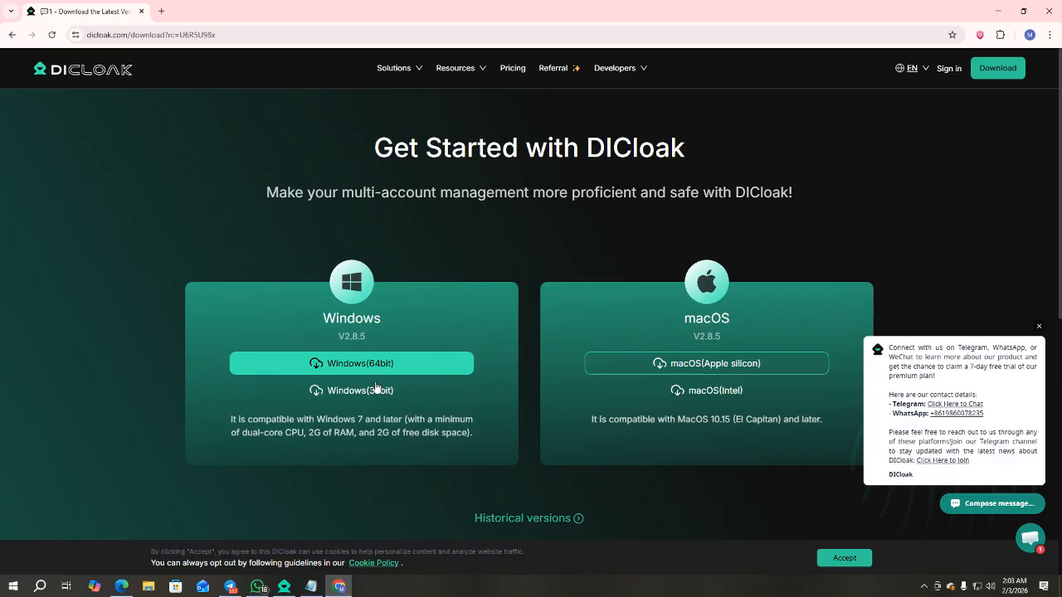
Search Google for temp mail and copy a disposable address from temp-mail.org.
{"action": "left_click", "coordinate": [158, 10]}
{"action": "left_click", "coordinate": [166, 34]}
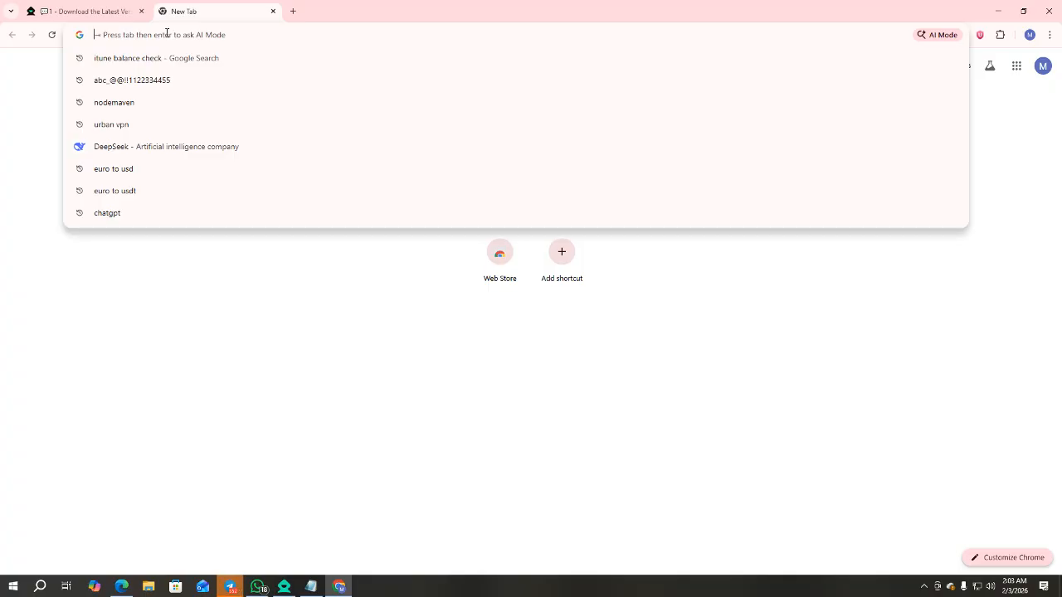
{"action": "type", "text": "tem"}
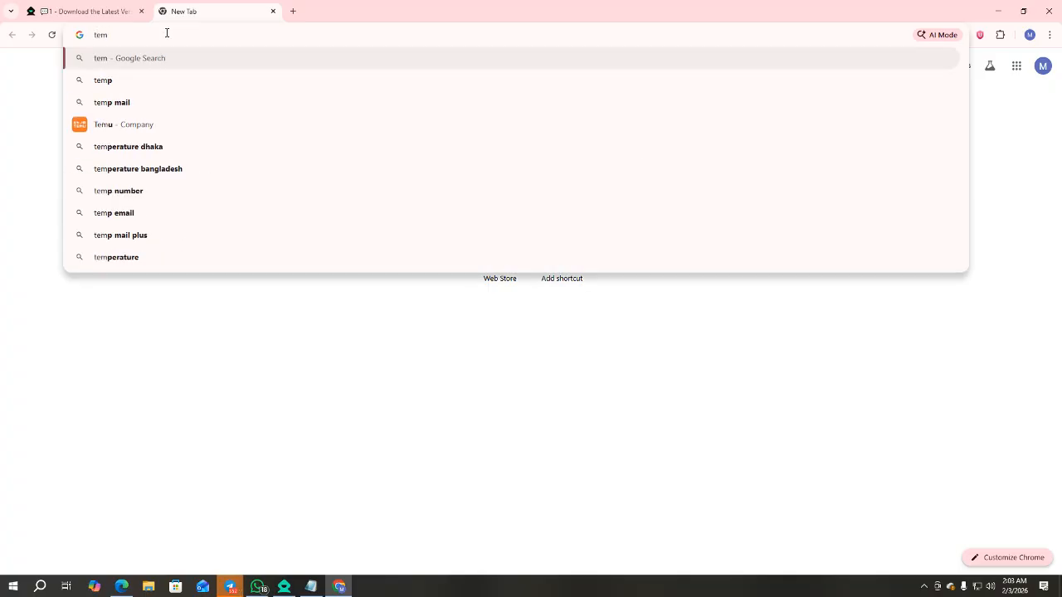
{"action": "left_click", "coordinate": [114, 108]}
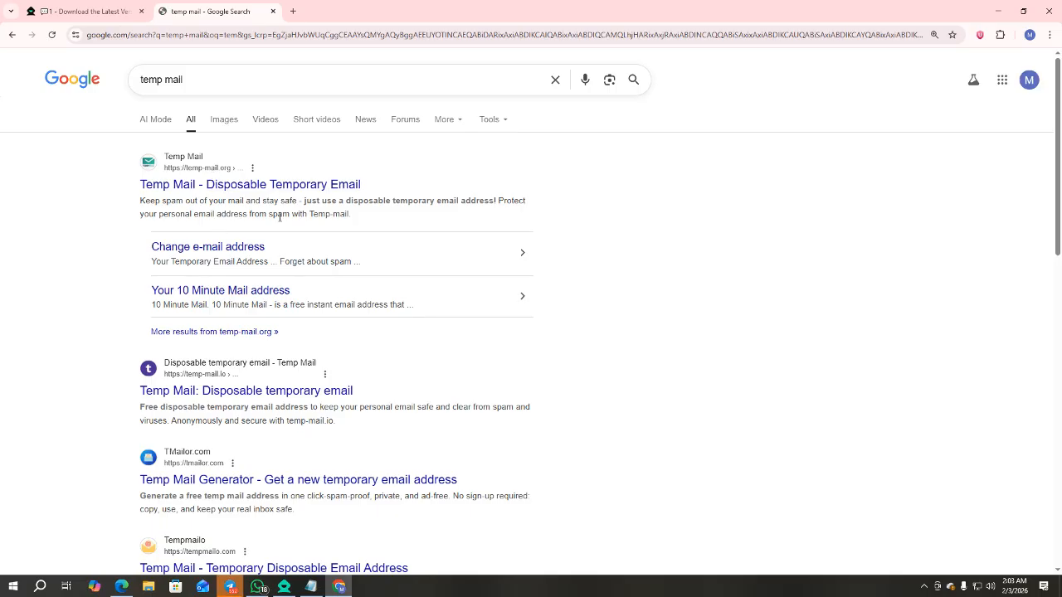
{"action": "left_click", "coordinate": [210, 186]}
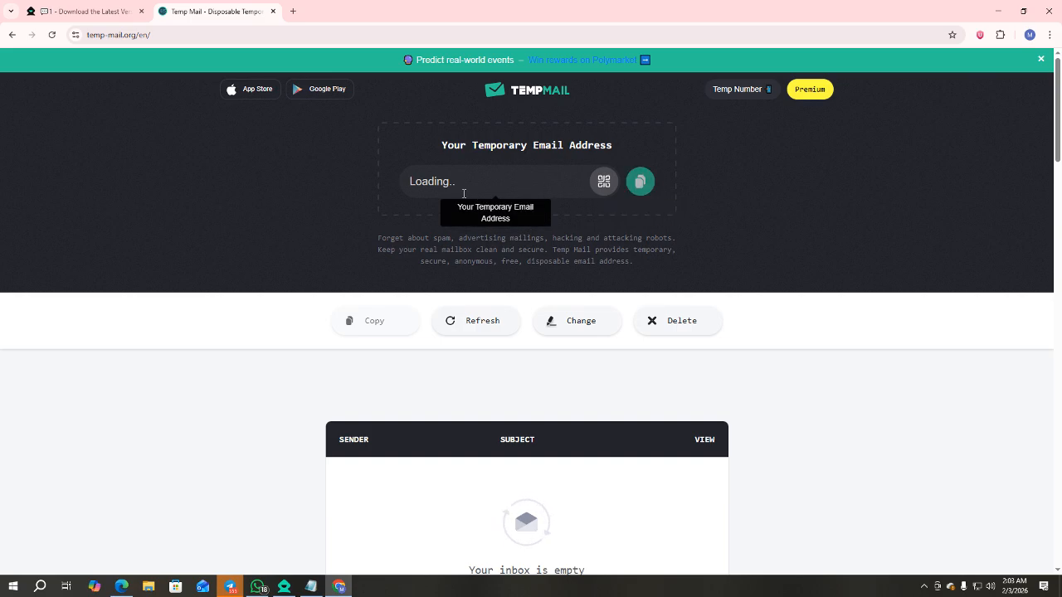
{"action": "left_click", "coordinate": [641, 186]}
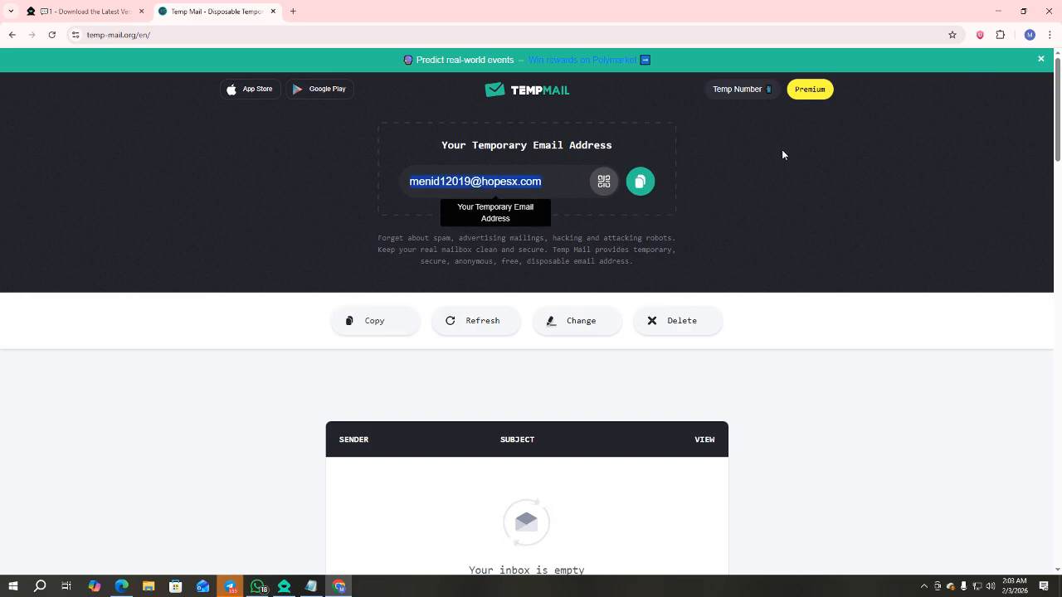
Paste the temporary address into DICloak's sign-up email and request a verification code.
{"action": "left_click", "coordinate": [996, 12]}
{"action": "left_click", "coordinate": [798, 242]}
{"action": "key", "text": "ctrl+v"}
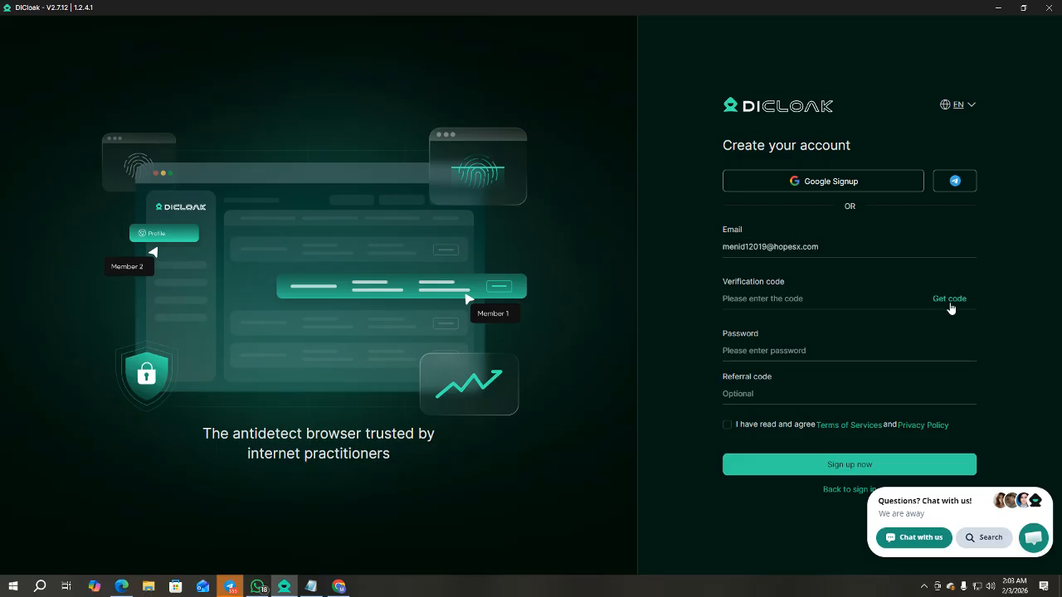
{"action": "left_click", "coordinate": [950, 302]}
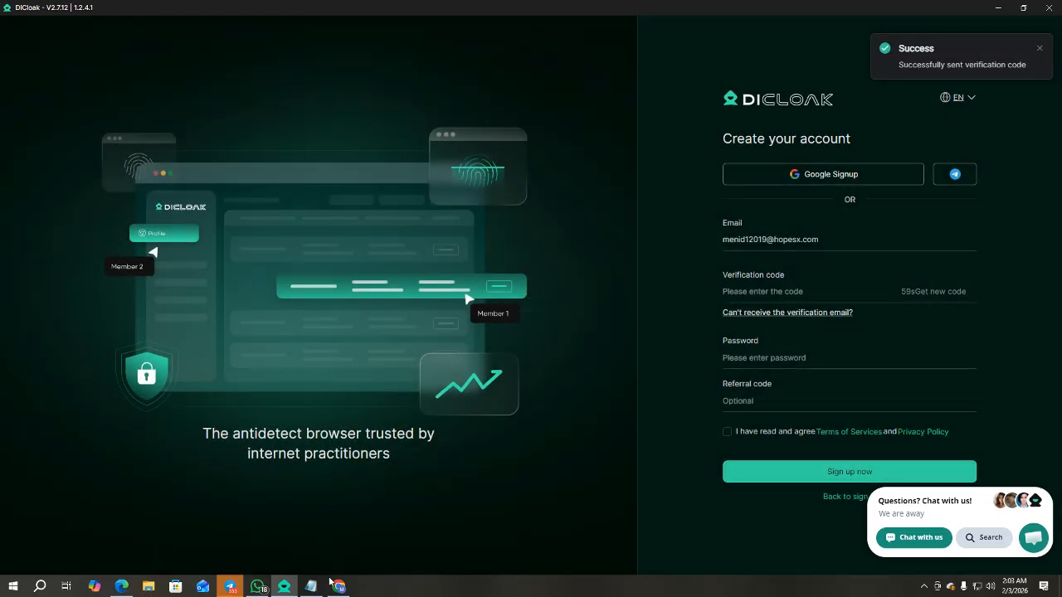
{"action": "left_click", "coordinate": [333, 585]}
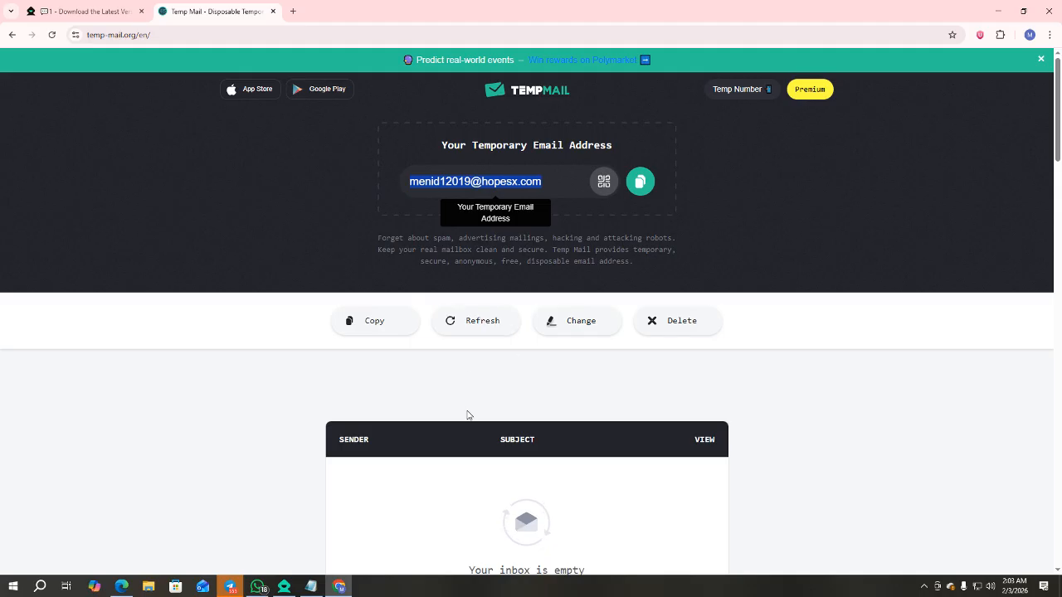
Open the DICloak Verification Code email, select its code, and return to the sign-up form.
{"action": "scroll", "coordinate": [467, 415], "scroll_direction": "down", "scroll_amount": 2}
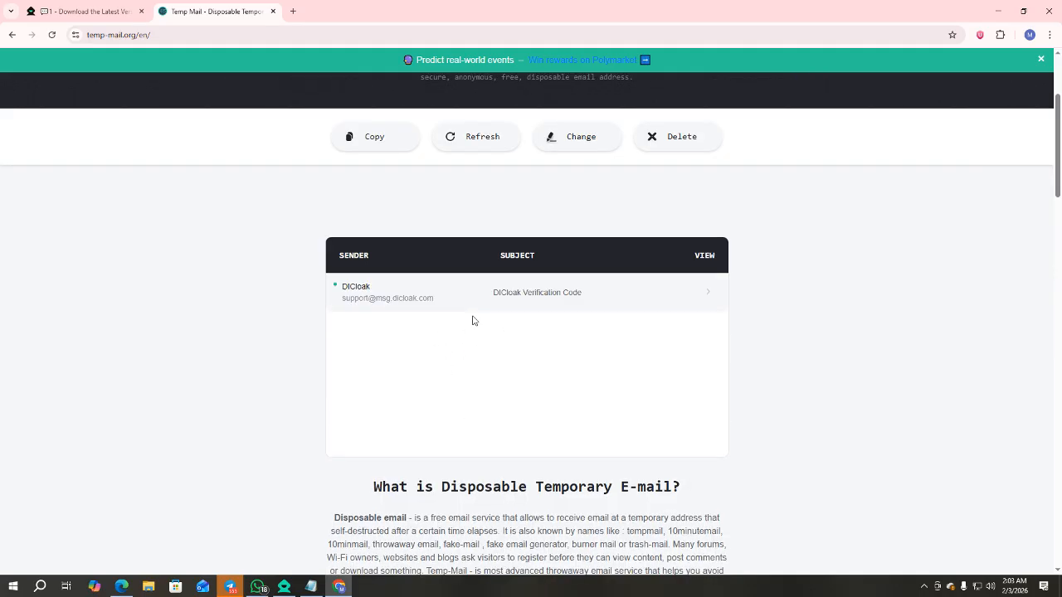
{"action": "left_click", "coordinate": [453, 302]}
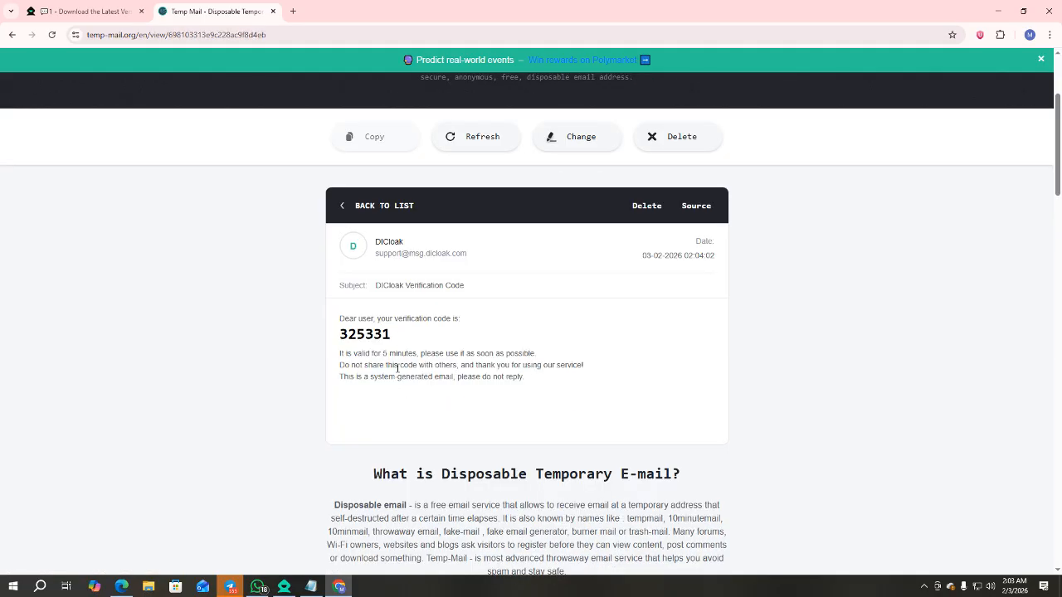
{"action": "left_click_drag", "start_coordinate": [387, 334], "coordinate": [339, 334]}
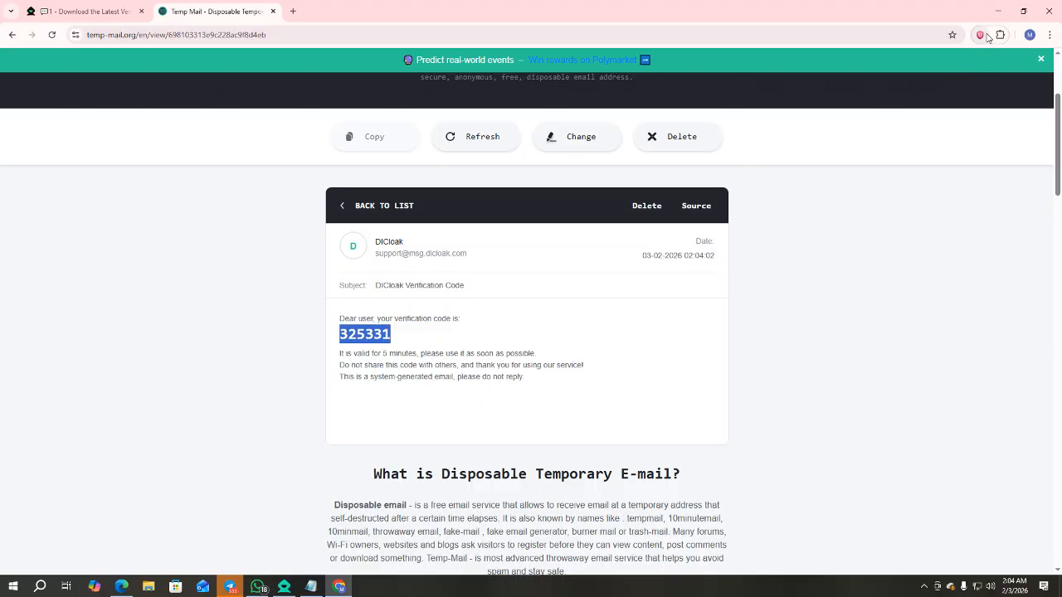
{"action": "left_click", "coordinate": [998, 11]}
{"action": "left_click", "coordinate": [837, 298]}
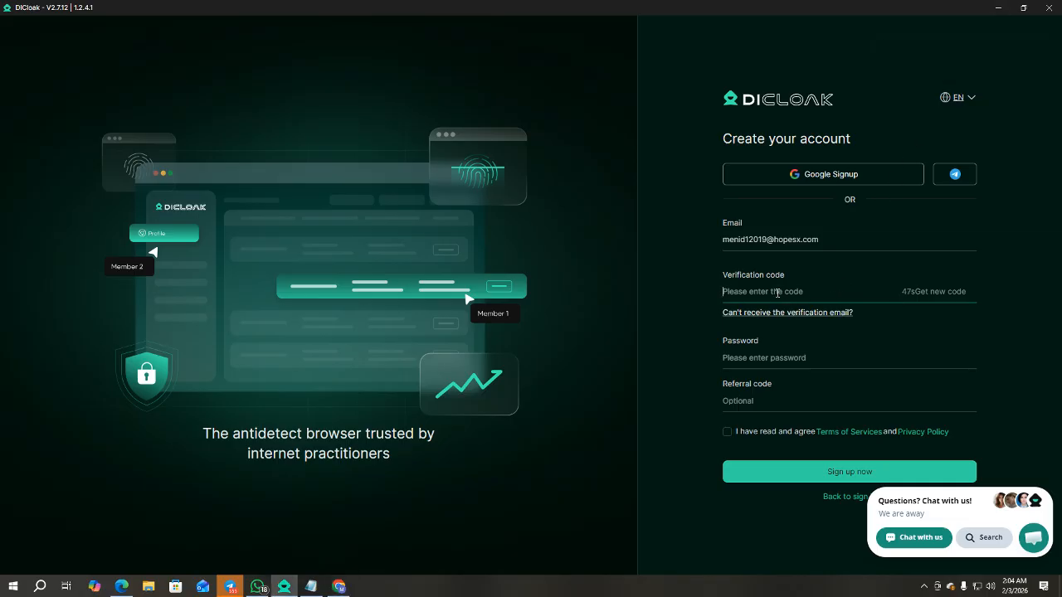
Paste the verification code and enter an account password.
{"action": "key", "text": "ctrl+v"}
{"action": "left_click", "coordinate": [777, 357]}
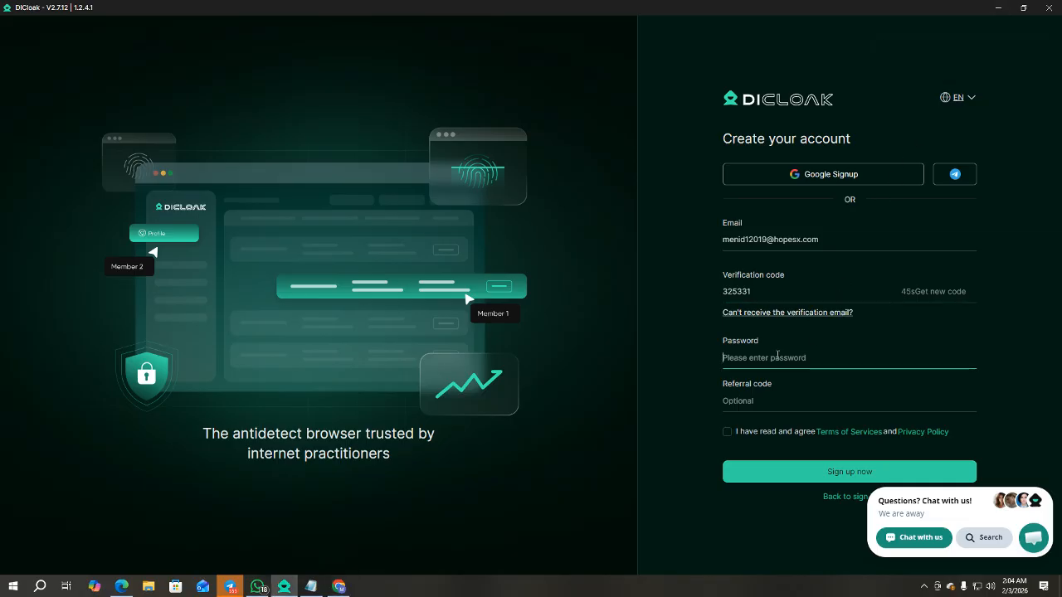
{"action": "type", "text": "abcdefghi"}
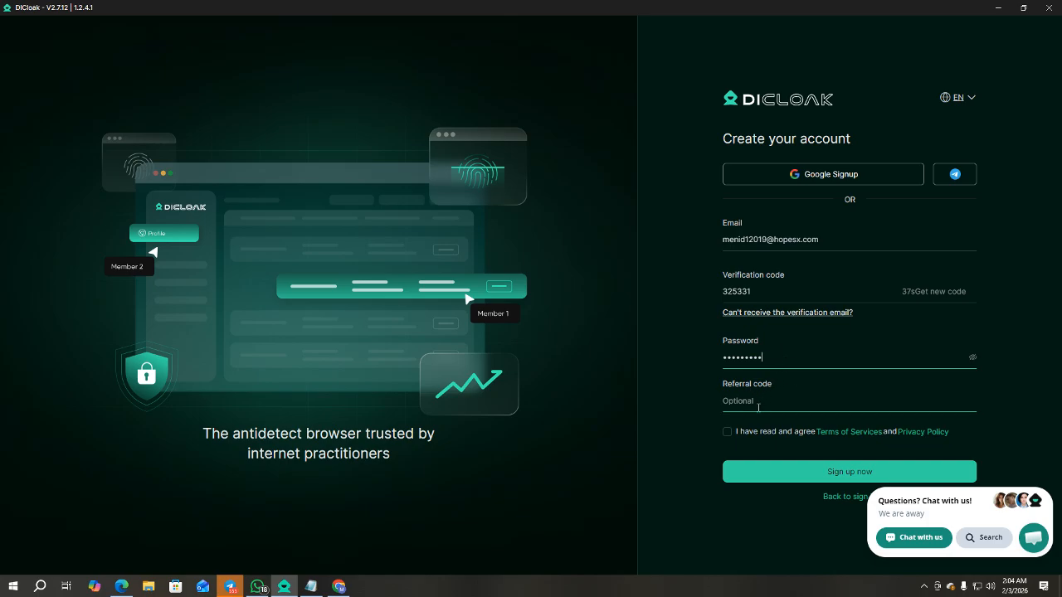
Fill in the referral code from the Notepad note, accept the terms, and submit sign-up.
{"action": "left_click", "coordinate": [311, 587]}
{"action": "left_click_drag", "start_coordinate": [405, 173], "coordinate": [349, 174]}
{"action": "key", "text": "ctrl+c"}
{"action": "left_click", "coordinate": [762, 401]}
{"action": "key", "text": "ctrl+v"}
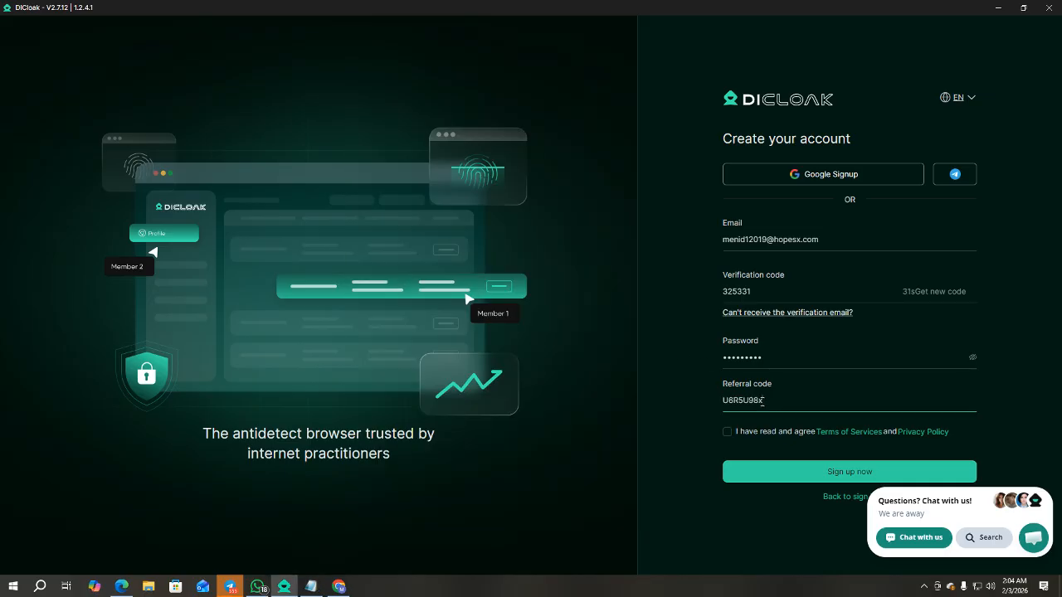
{"action": "left_click", "coordinate": [728, 433]}
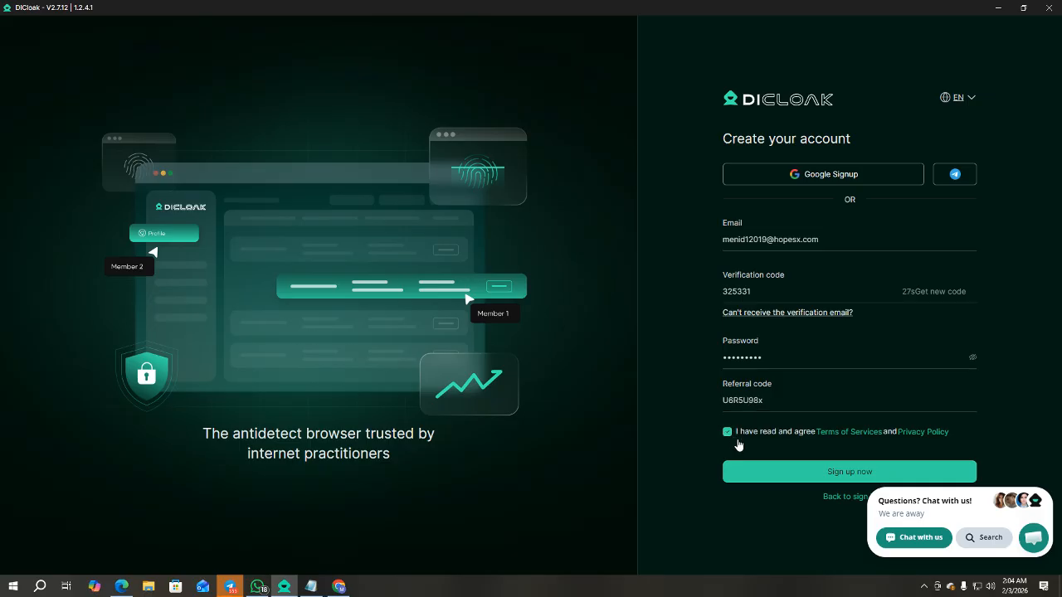
{"action": "left_click", "coordinate": [821, 475]}
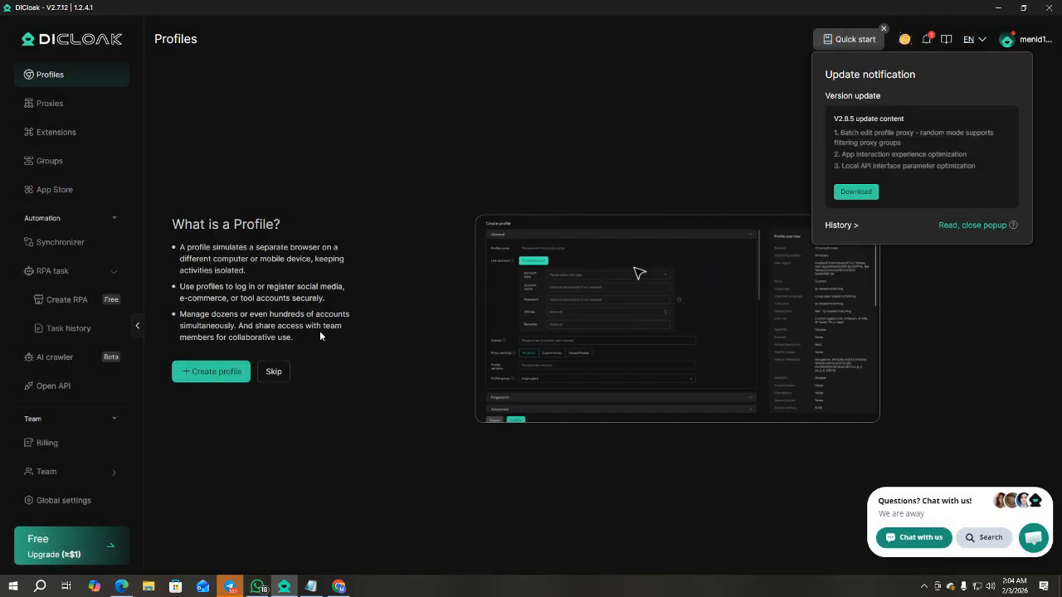
Skip the profile introduction and click through the onboarding guide tips to the end.
{"action": "left_click", "coordinate": [273, 372]}
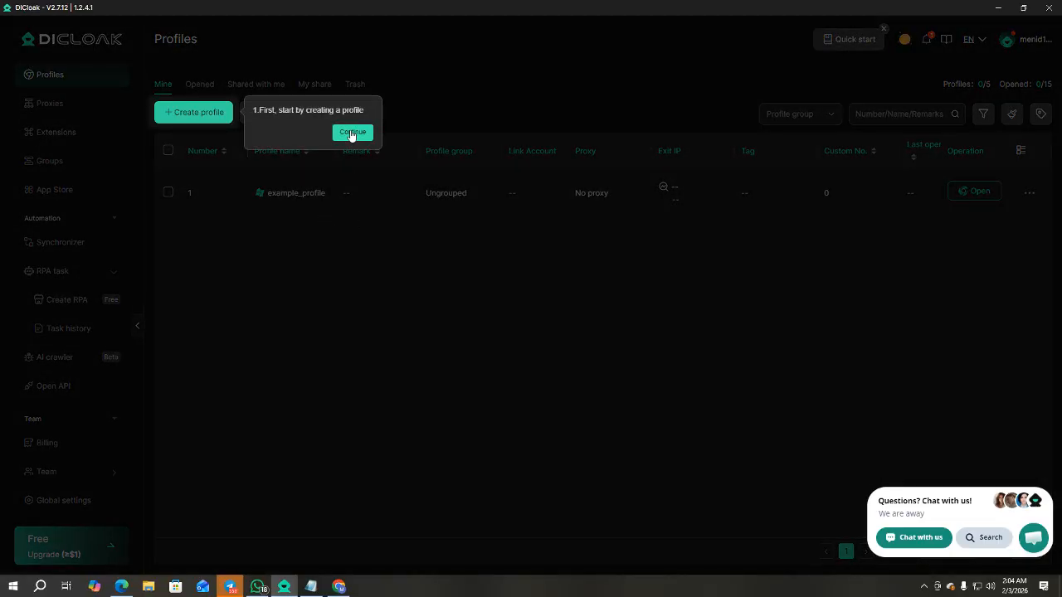
{"action": "left_click", "coordinate": [350, 132]}
{"action": "left_click", "coordinate": [1026, 264]}
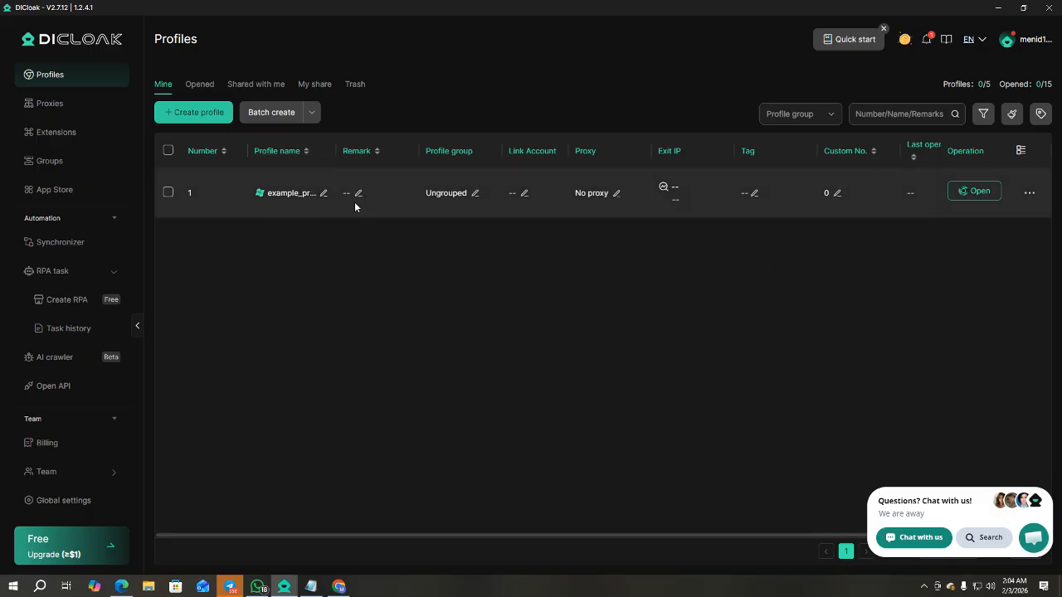
Delete example_profile from its actions menu and confirm the deletion.
{"action": "left_click", "coordinate": [1028, 193]}
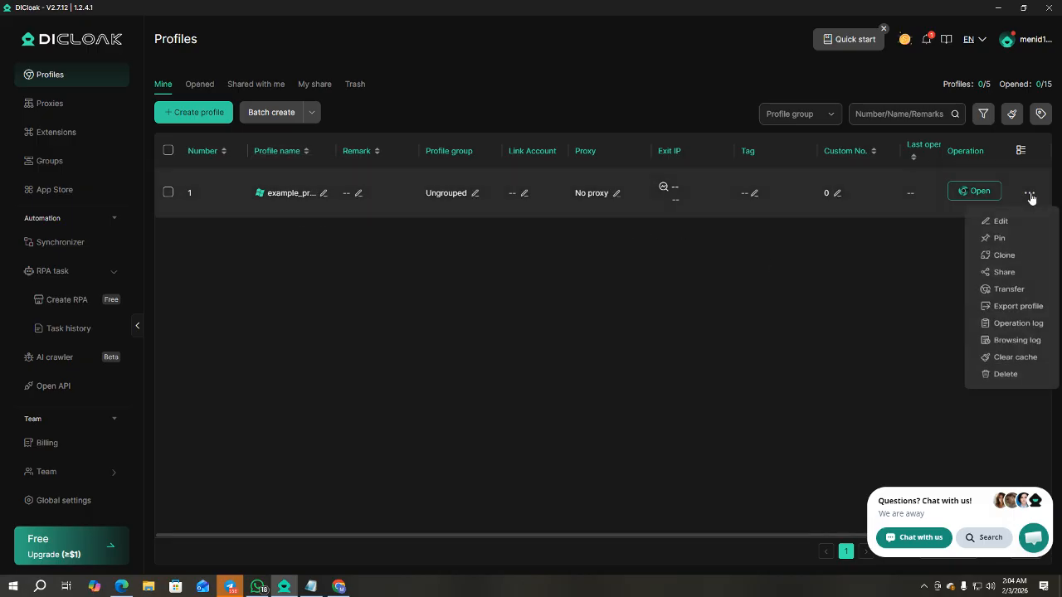
{"action": "left_click", "coordinate": [1007, 392]}
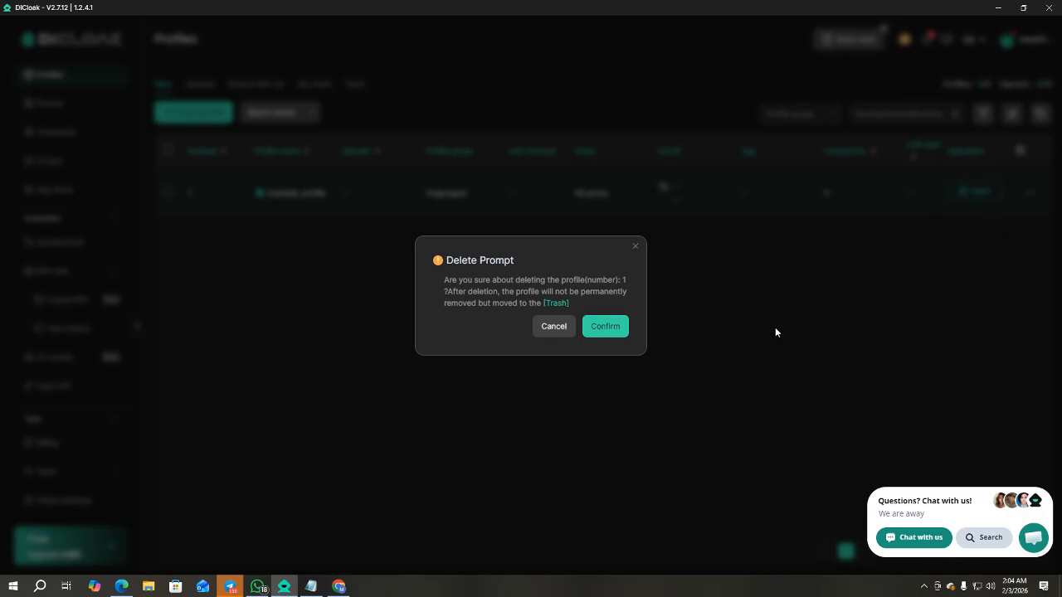
{"action": "left_click", "coordinate": [610, 329]}
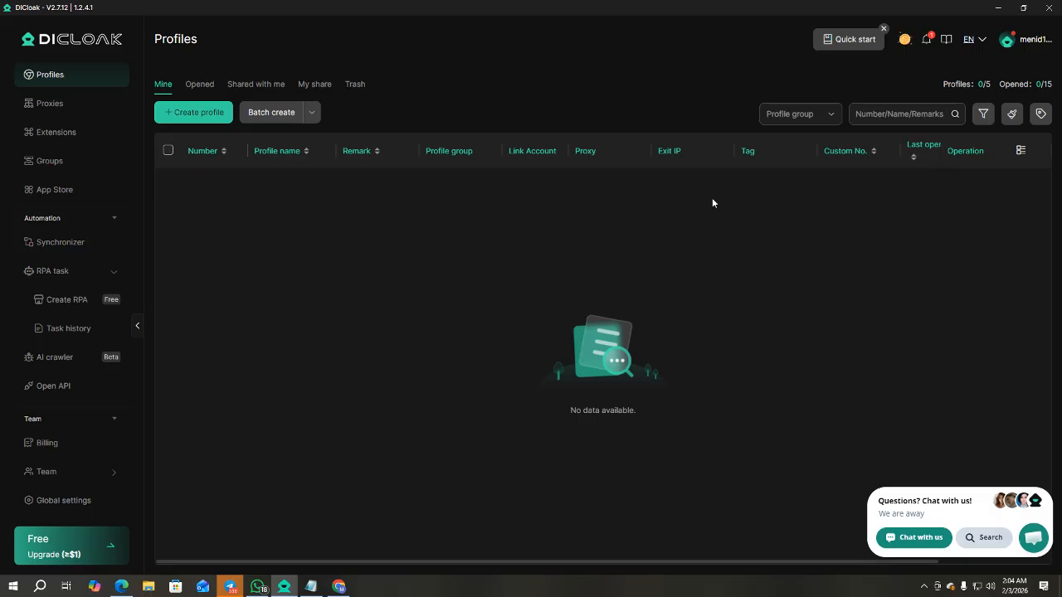
Highlight the Profiles 0/5 and Opened 0/15 counters, then go to the Billing page.
{"action": "left_click_drag", "start_coordinate": [944, 84], "coordinate": [992, 86]}
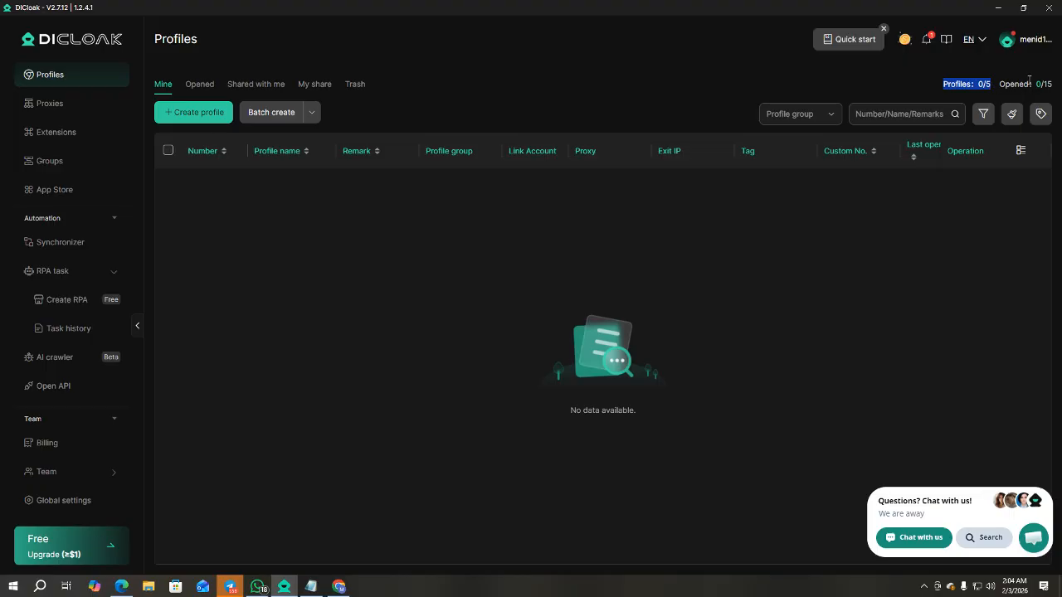
{"action": "left_click_drag", "start_coordinate": [1051, 86], "coordinate": [999, 84]}
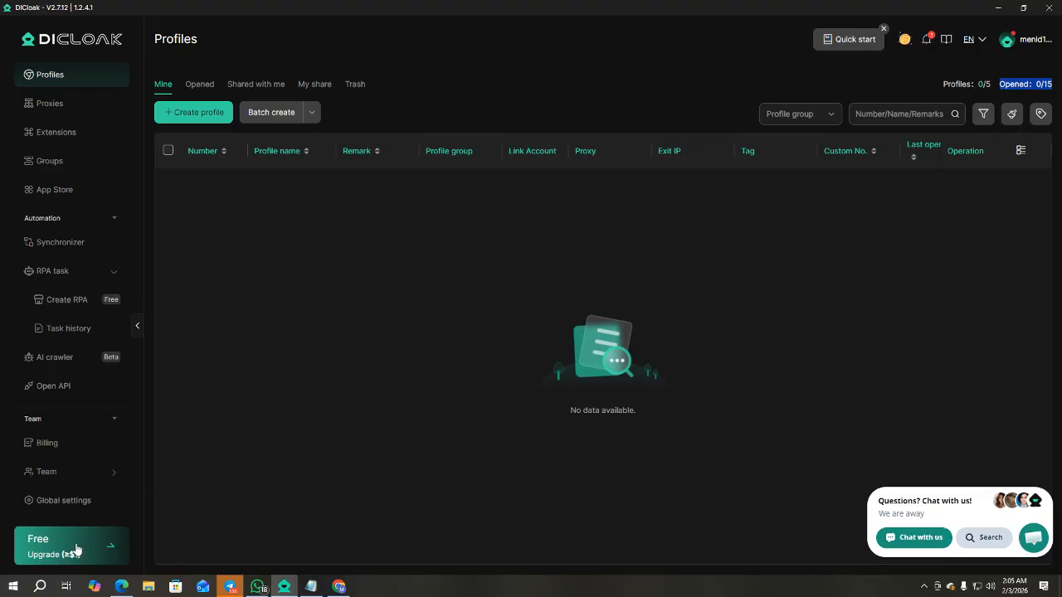
{"action": "left_click", "coordinate": [69, 552]}
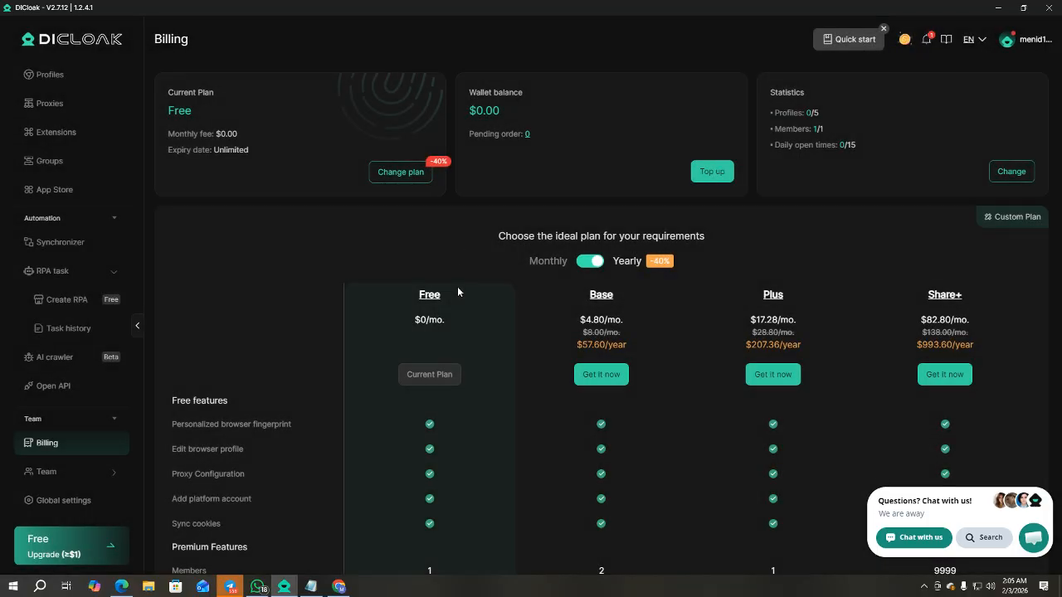
Compare plans, noting Base's $4.80 monthly price, profile limit and 400 daily opens, then return to Profiles.
{"action": "scroll", "coordinate": [456, 286], "scroll_direction": "down", "scroll_amount": 2}
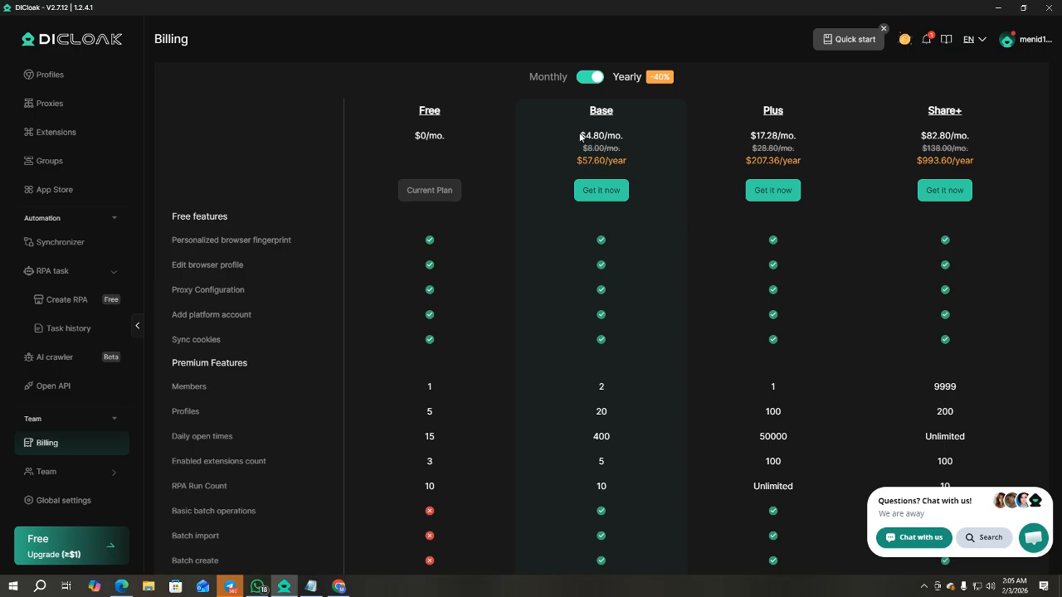
{"action": "left_click_drag", "start_coordinate": [578, 136], "coordinate": [607, 134]}
{"action": "left_click_drag", "start_coordinate": [587, 407], "coordinate": [607, 389]}
{"action": "left_click_drag", "start_coordinate": [589, 434], "coordinate": [609, 433]}
{"action": "left_click", "coordinate": [45, 76]}
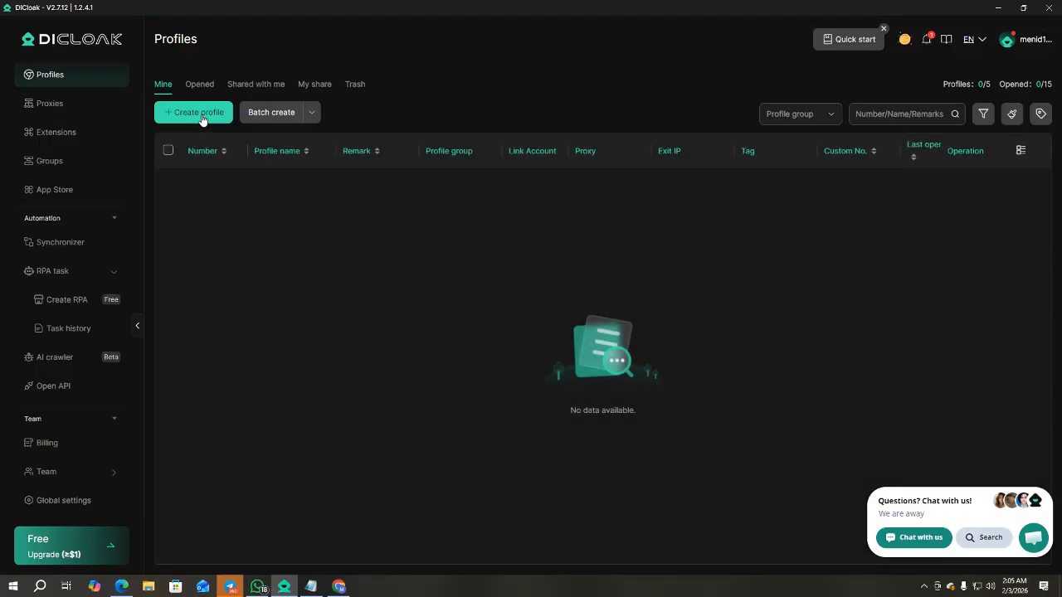
Start a new profile and replace its default name profile-0203655 with 'opinion edge'.
{"action": "left_click", "coordinate": [208, 114]}
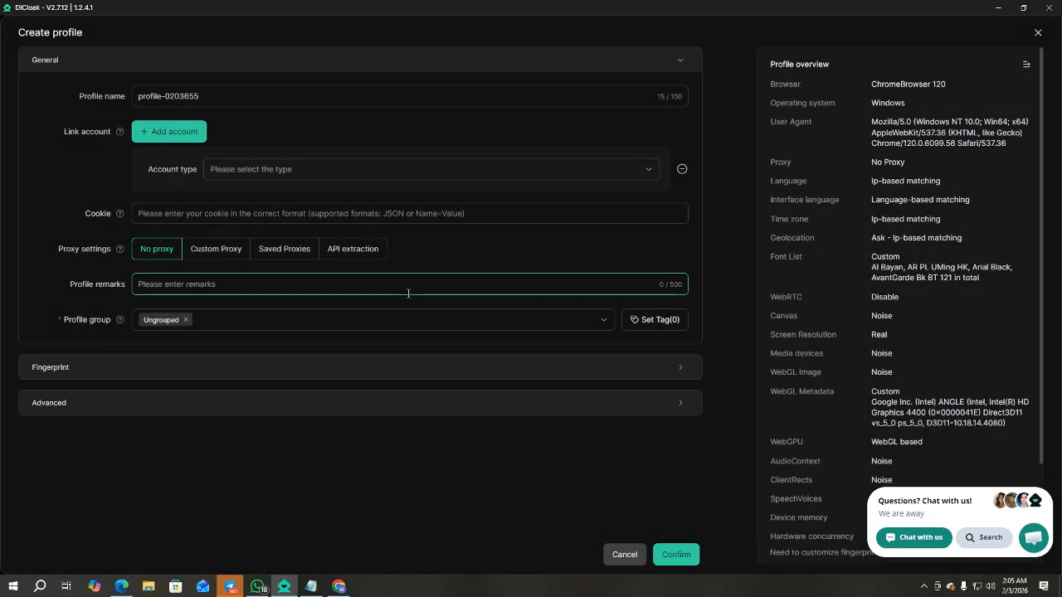
{"action": "left_click", "coordinate": [213, 96]}
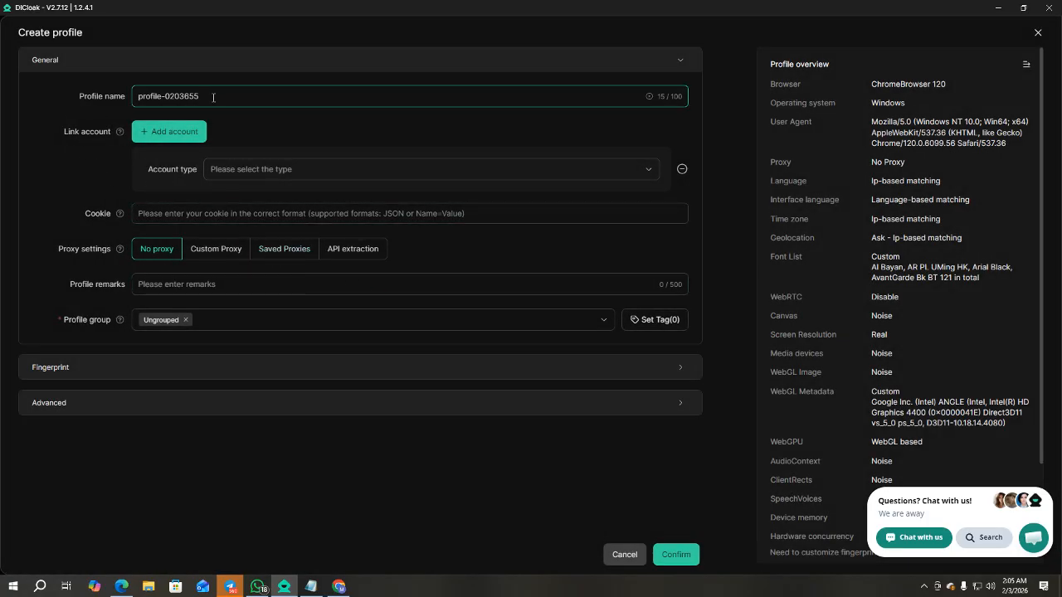
{"action": "left_click_drag", "start_coordinate": [214, 96], "coordinate": [124, 98]}
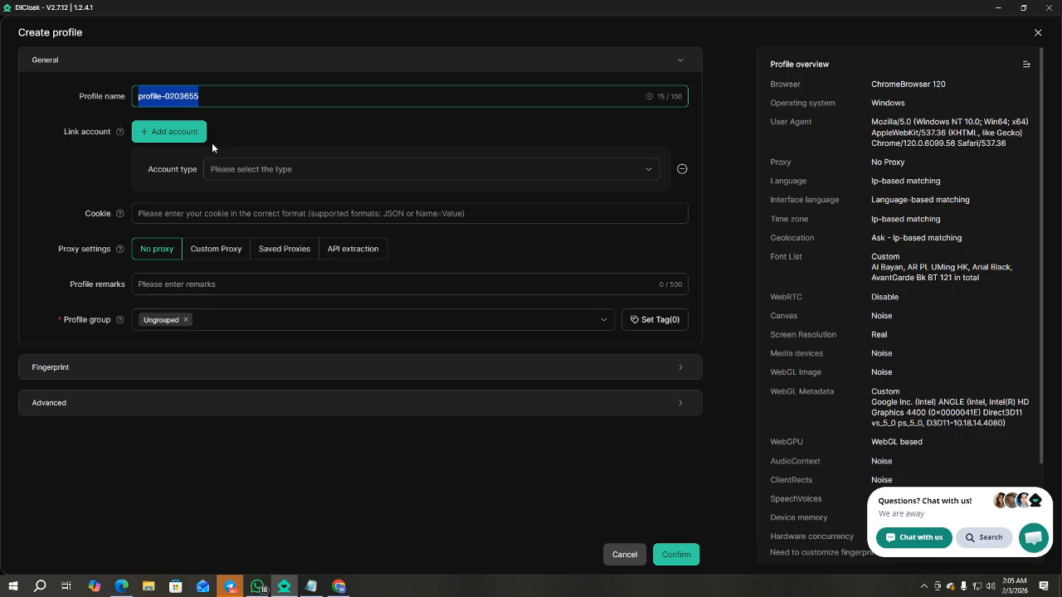
{"action": "type", "text": "opinion edge"}
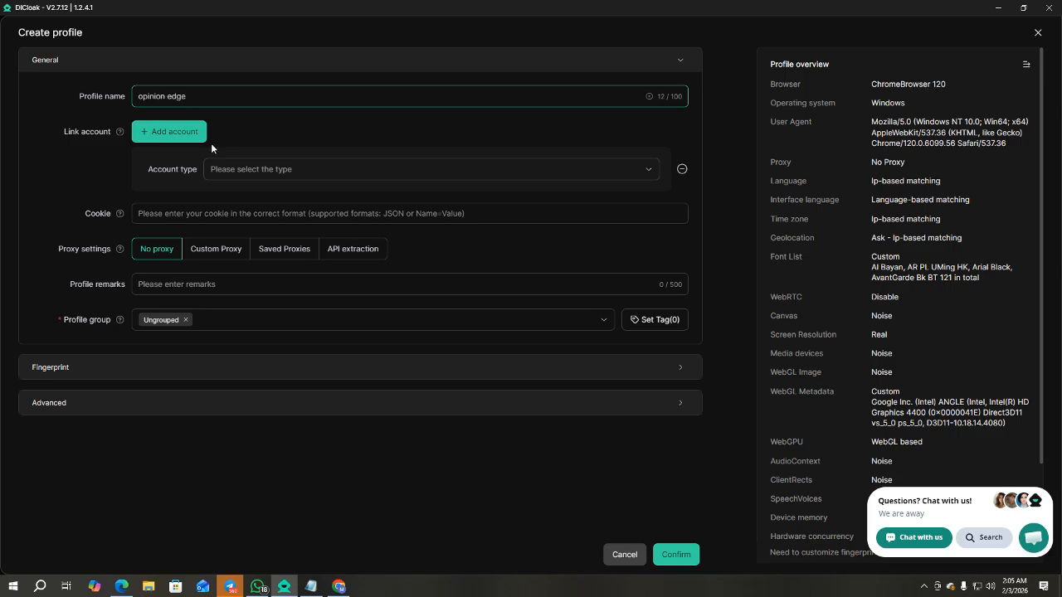
{"action": "left_click_drag", "start_coordinate": [211, 95], "coordinate": [135, 96]}
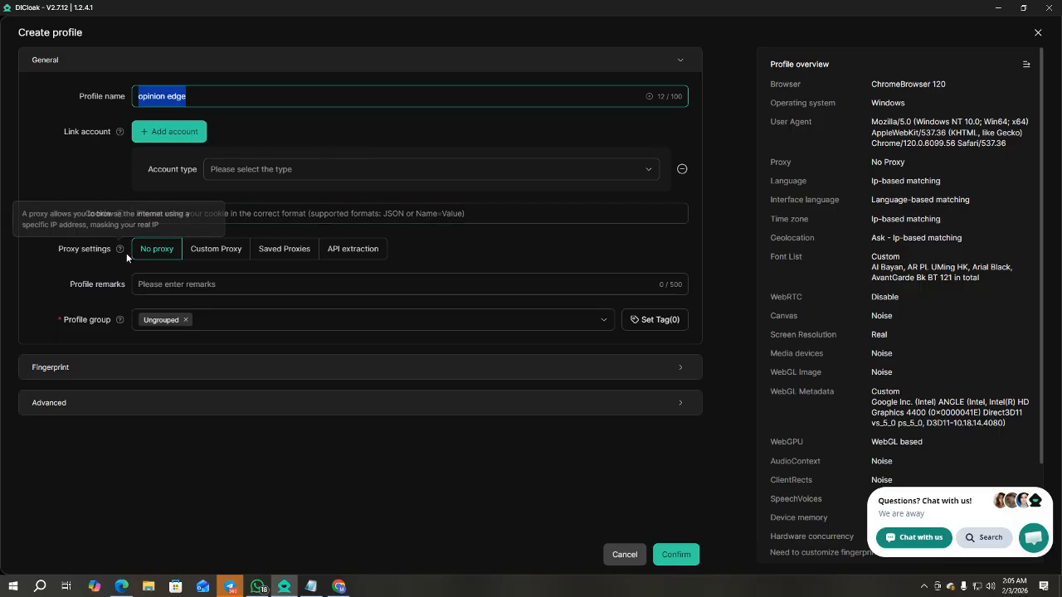
Switch the profile's proxy to Custom Proxy and select the Proxy host field.
{"action": "left_click", "coordinate": [214, 255]}
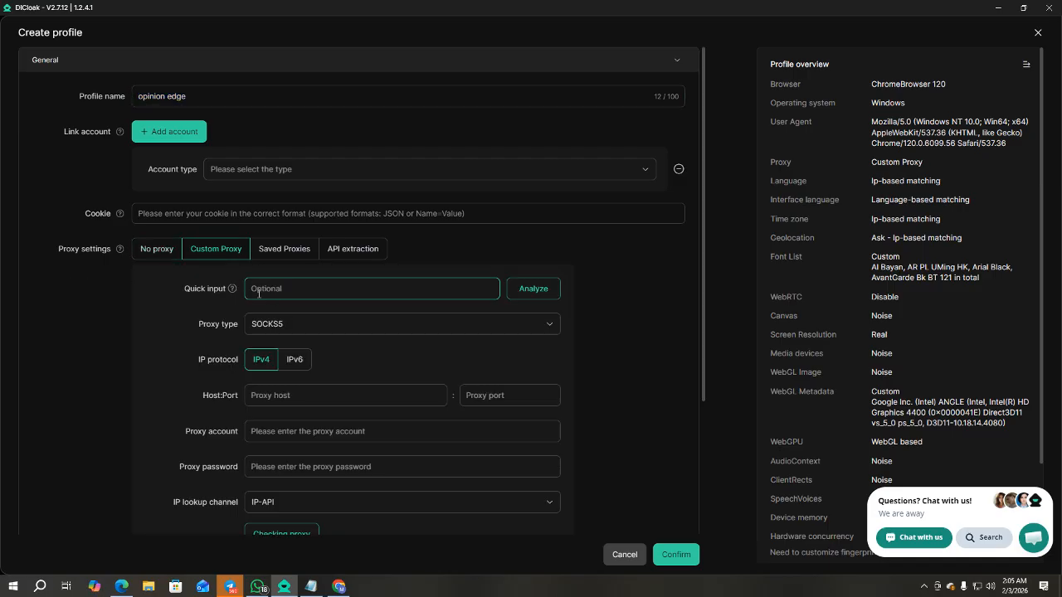
{"action": "scroll", "coordinate": [195, 358], "scroll_direction": "down", "scroll_amount": 1}
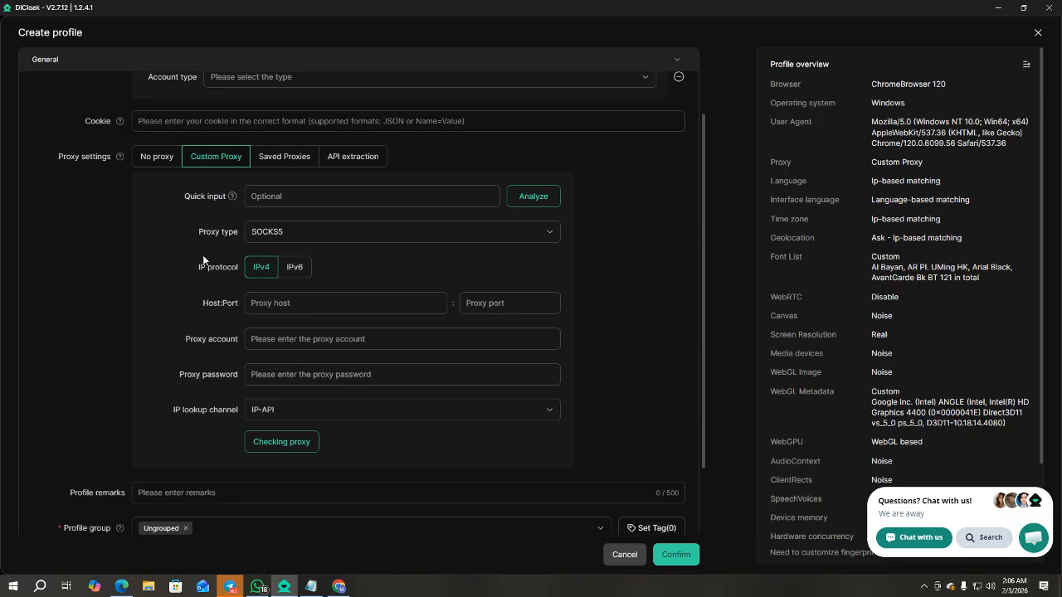
{"action": "left_click", "coordinate": [280, 309]}
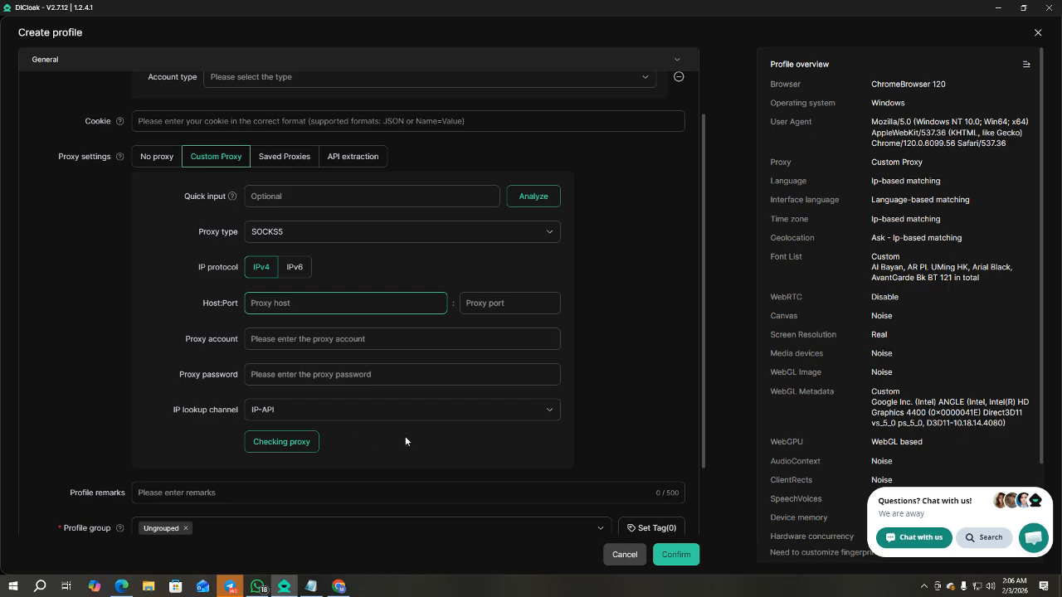
{"action": "scroll", "coordinate": [332, 396], "scroll_direction": "down", "scroll_amount": 2}
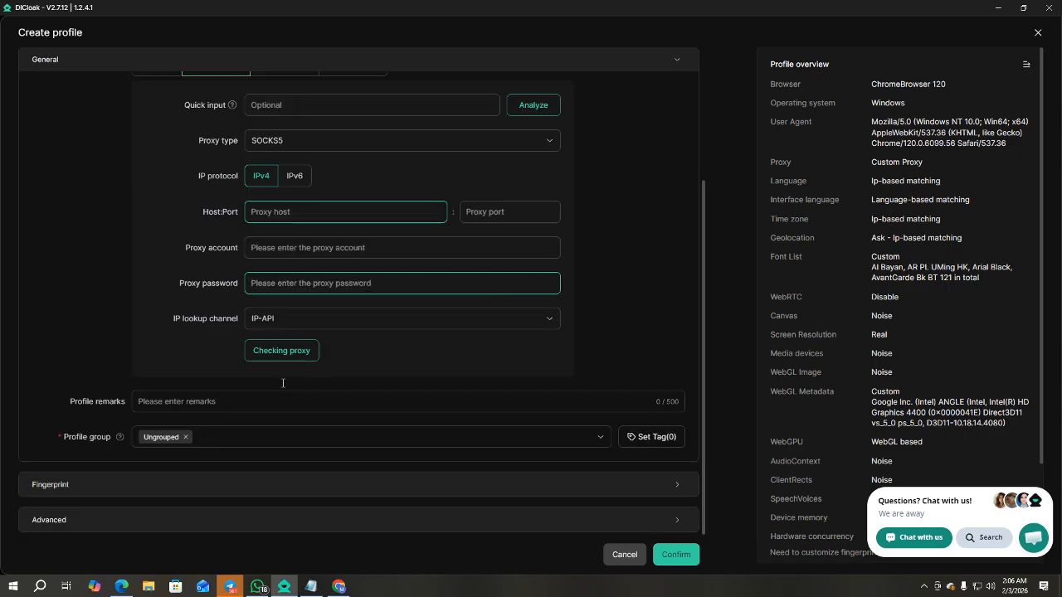
Expand the Fingerprint settings, which show Windows as the operating system.
{"action": "left_click", "coordinate": [133, 489]}
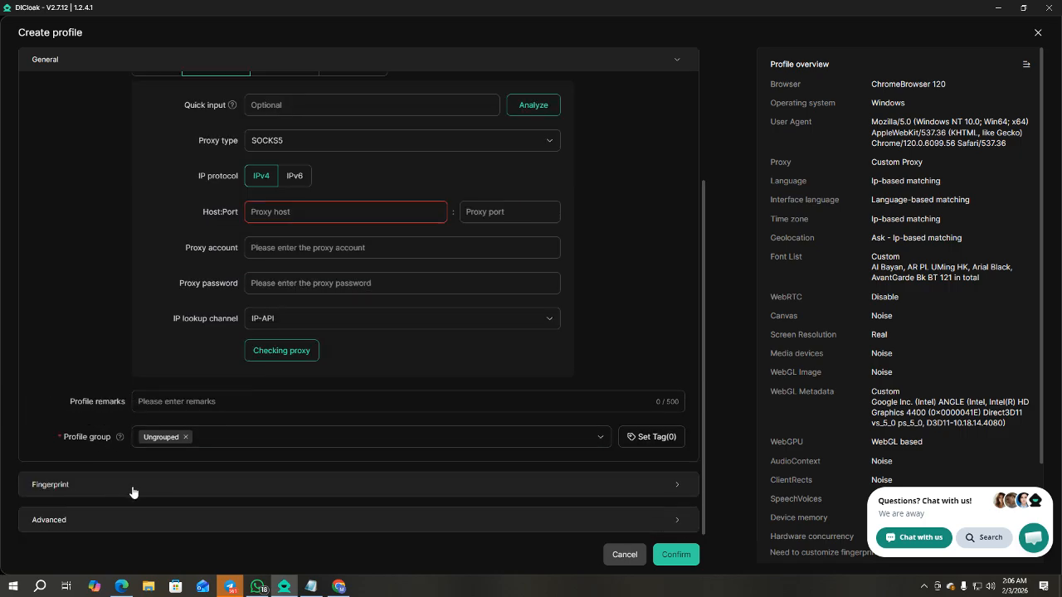
{"action": "scroll", "coordinate": [154, 466], "scroll_direction": "down", "scroll_amount": 2}
{"action": "scroll", "coordinate": [161, 455], "scroll_direction": "down", "scroll_amount": 1}
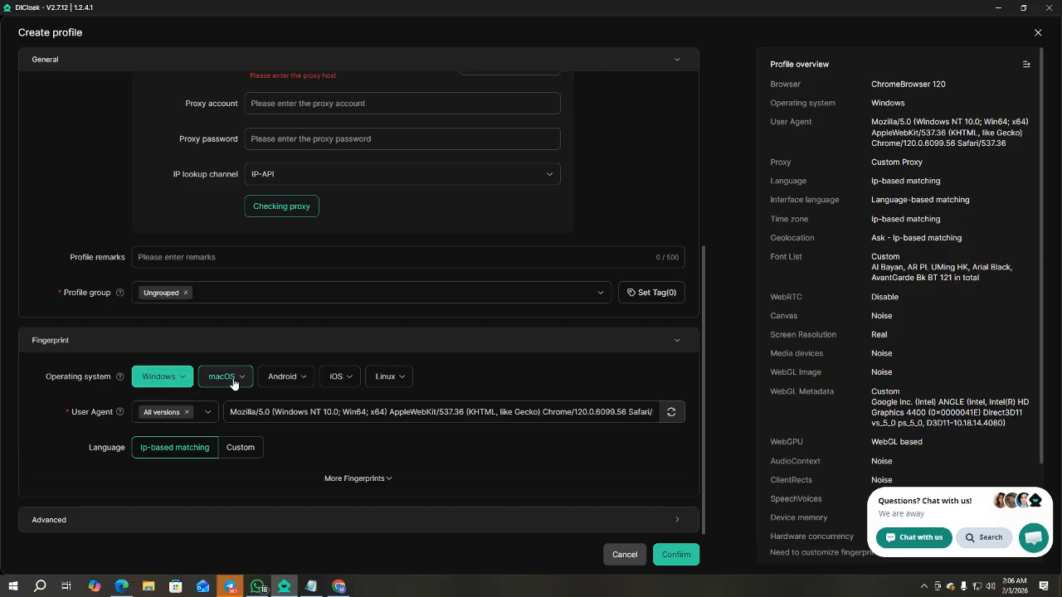
Change the fingerprint operating system from Windows to macOS, all versions.
{"action": "left_click", "coordinate": [185, 380]}
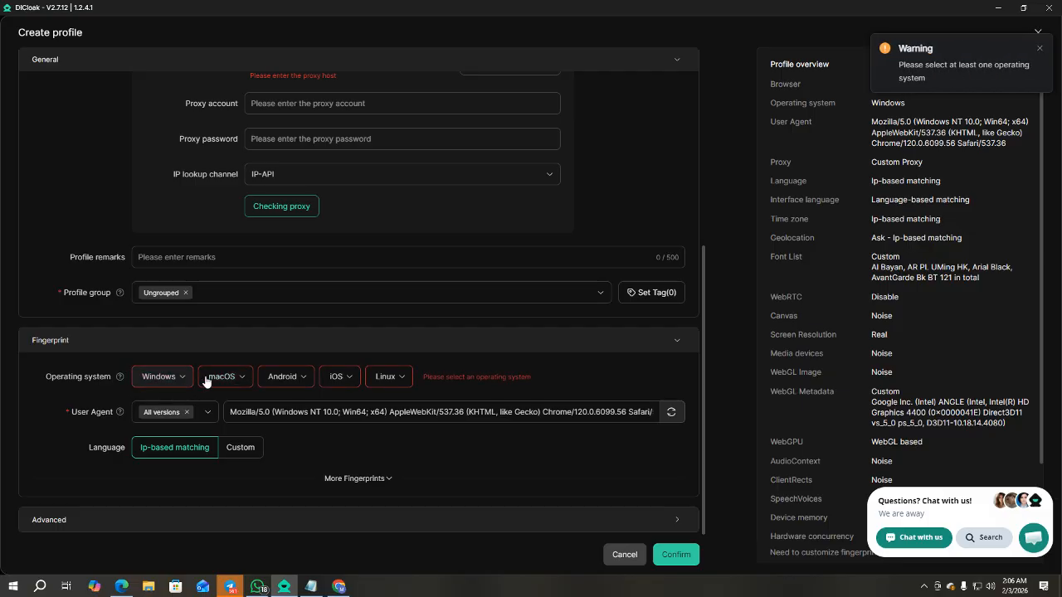
{"action": "left_click", "coordinate": [240, 380]}
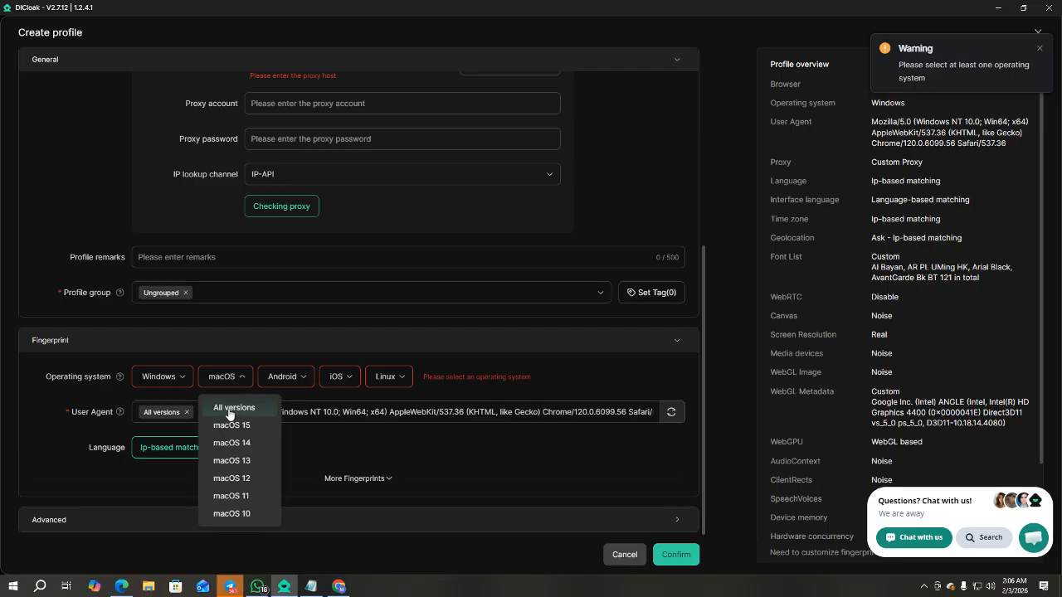
{"action": "left_click", "coordinate": [234, 408]}
{"action": "left_click", "coordinate": [301, 348]}
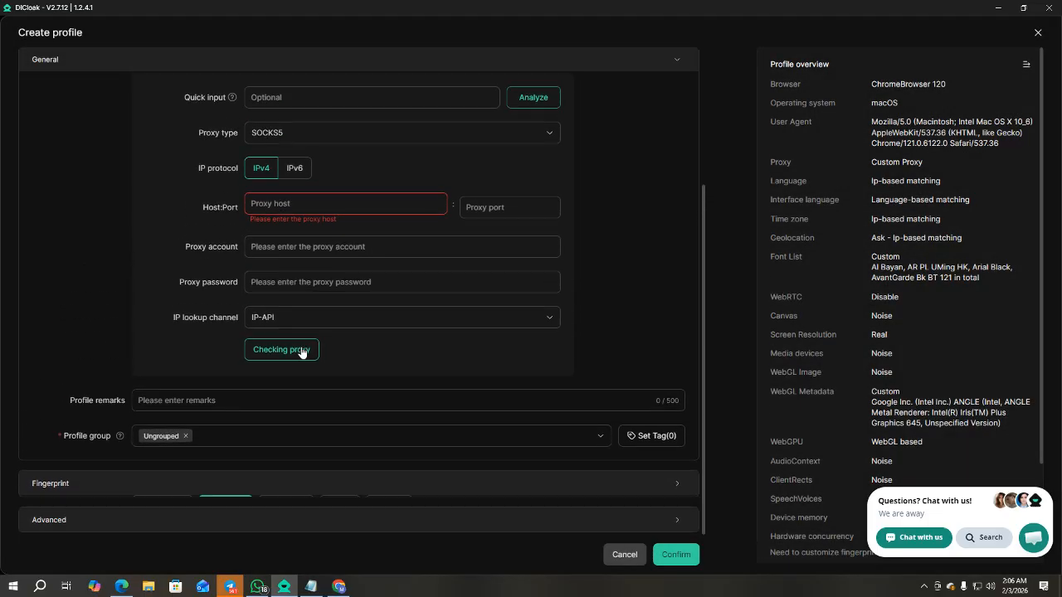
{"action": "left_click", "coordinate": [209, 483]}
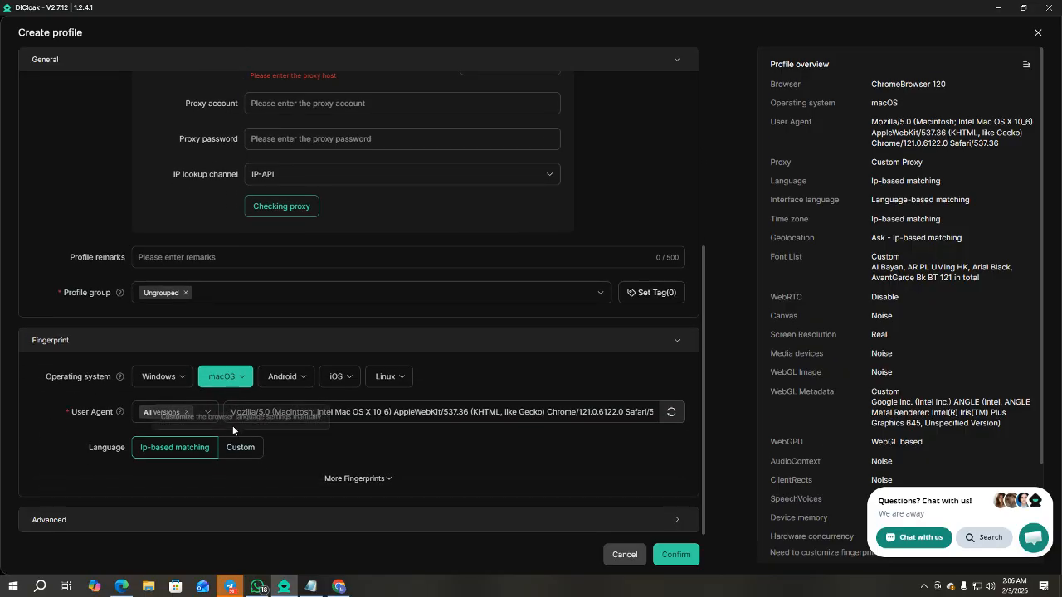
Show the additional fingerprint options and set Geolocation to Disable.
{"action": "left_click", "coordinate": [369, 484]}
{"action": "scroll", "coordinate": [331, 423], "scroll_direction": "down", "scroll_amount": 2}
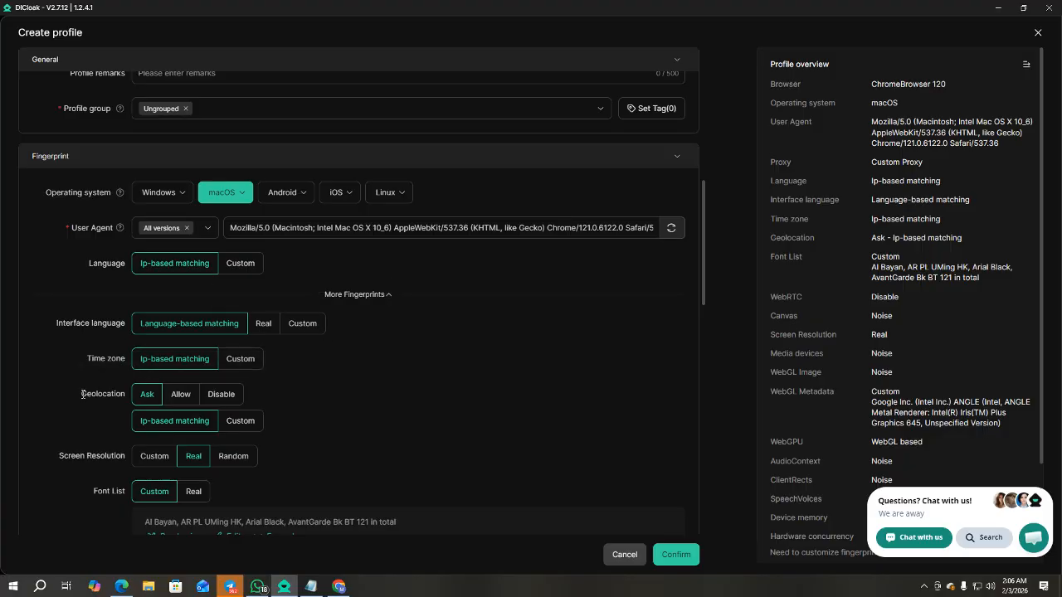
{"action": "left_click_drag", "start_coordinate": [81, 394], "coordinate": [126, 396]}
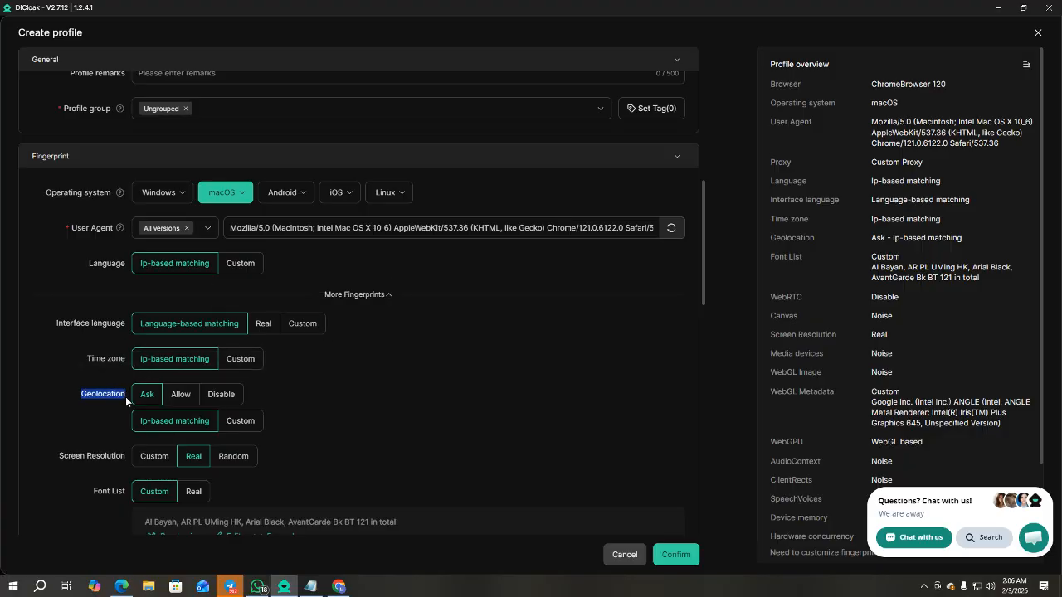
{"action": "left_click", "coordinate": [222, 398]}
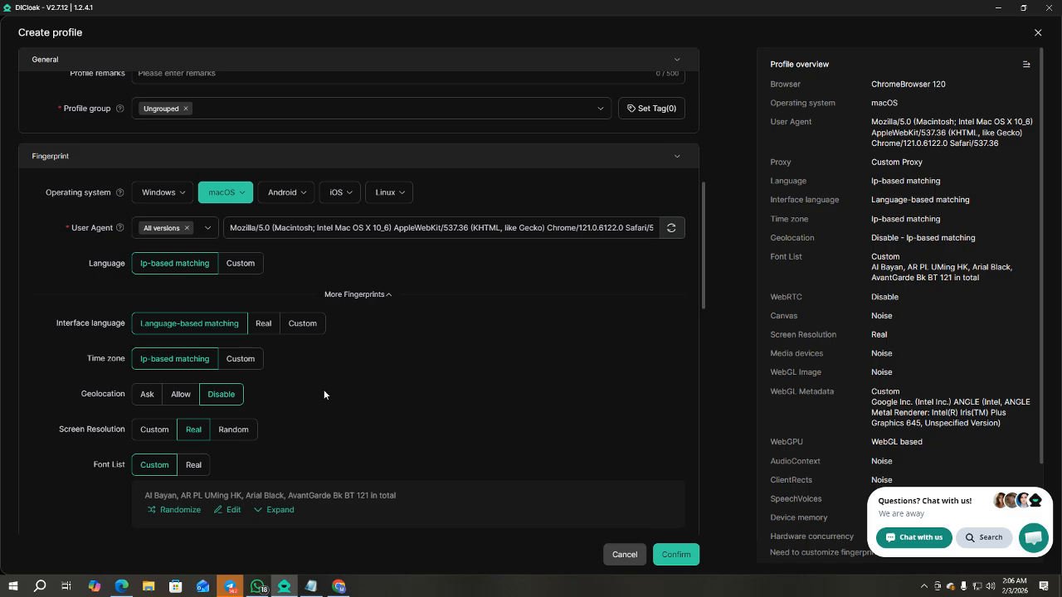
Look over the remaining settings, then cancel the new profile without saving.
{"action": "scroll", "coordinate": [323, 388], "scroll_direction": "down", "scroll_amount": 5}
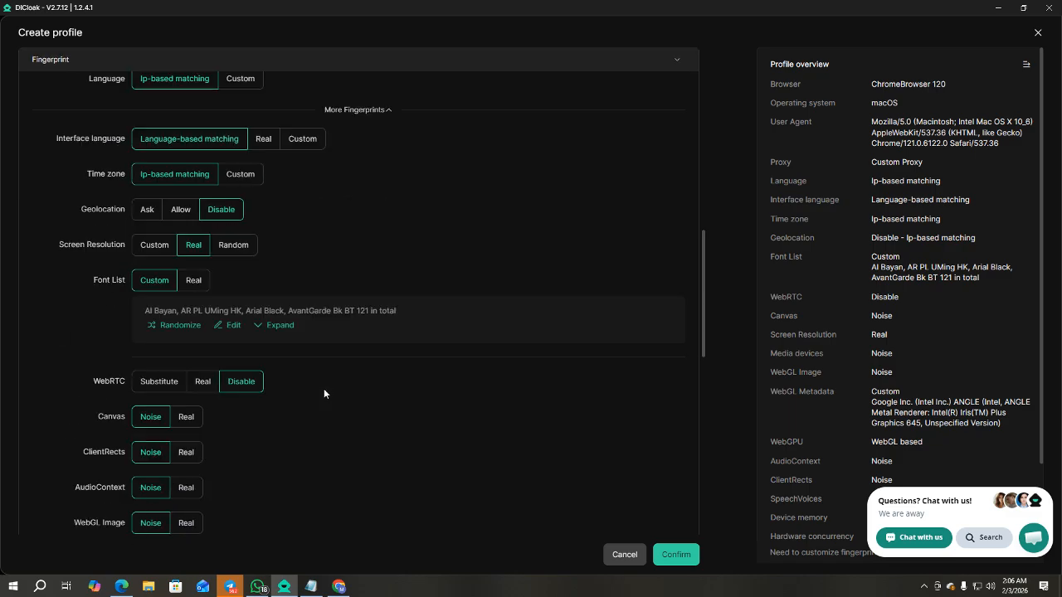
{"action": "scroll", "coordinate": [321, 392], "scroll_direction": "down", "scroll_amount": 6}
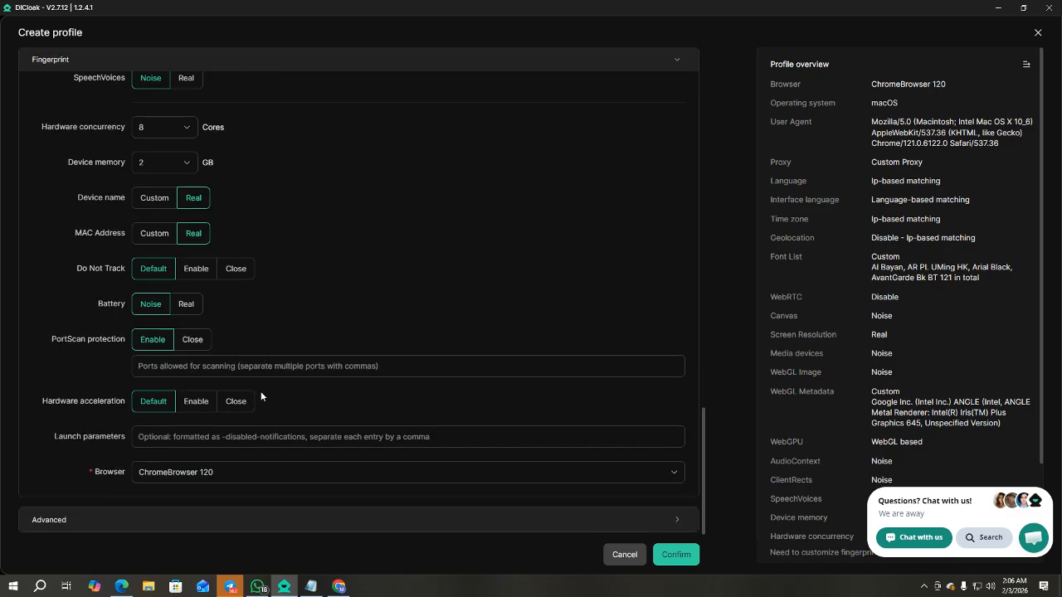
{"action": "scroll", "coordinate": [260, 396], "scroll_direction": "up", "scroll_amount": 3}
{"action": "scroll", "coordinate": [260, 390], "scroll_direction": "up", "scroll_amount": 8}
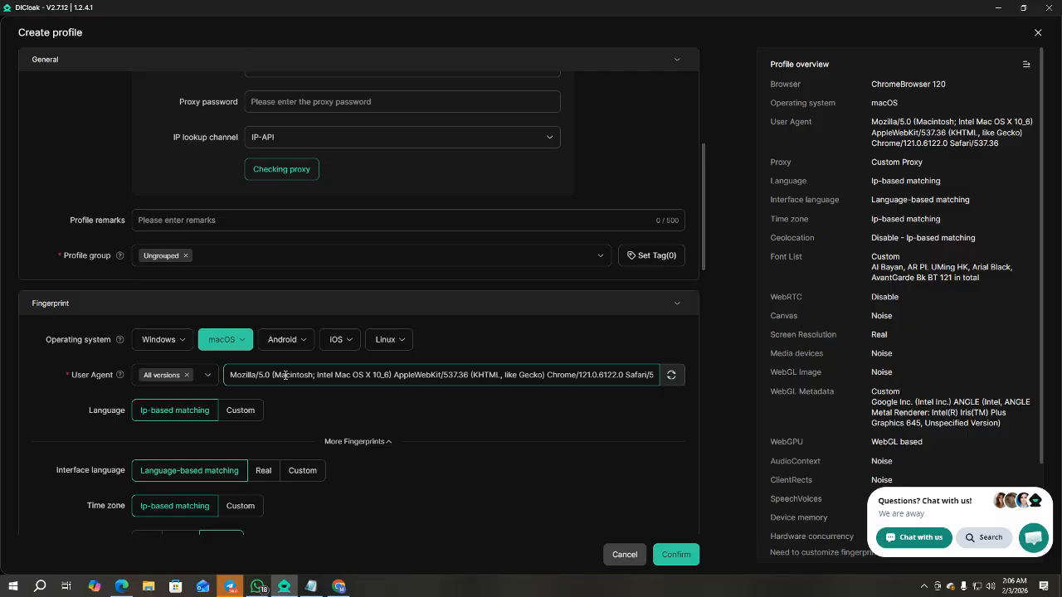
{"action": "scroll", "coordinate": [284, 375], "scroll_direction": "down", "scroll_amount": 2}
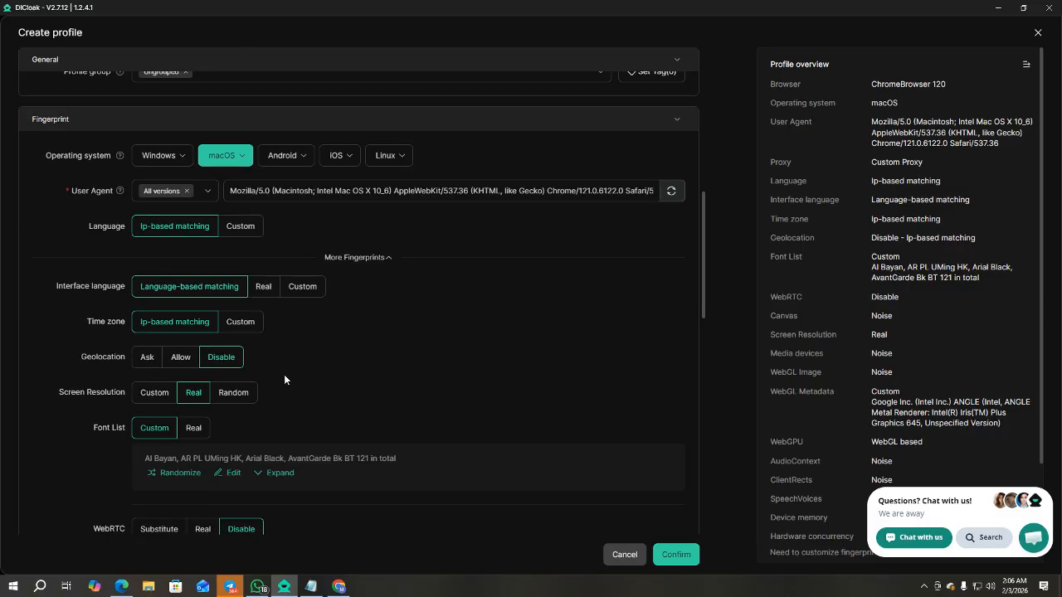
{"action": "scroll", "coordinate": [288, 355], "scroll_direction": "down", "scroll_amount": 1}
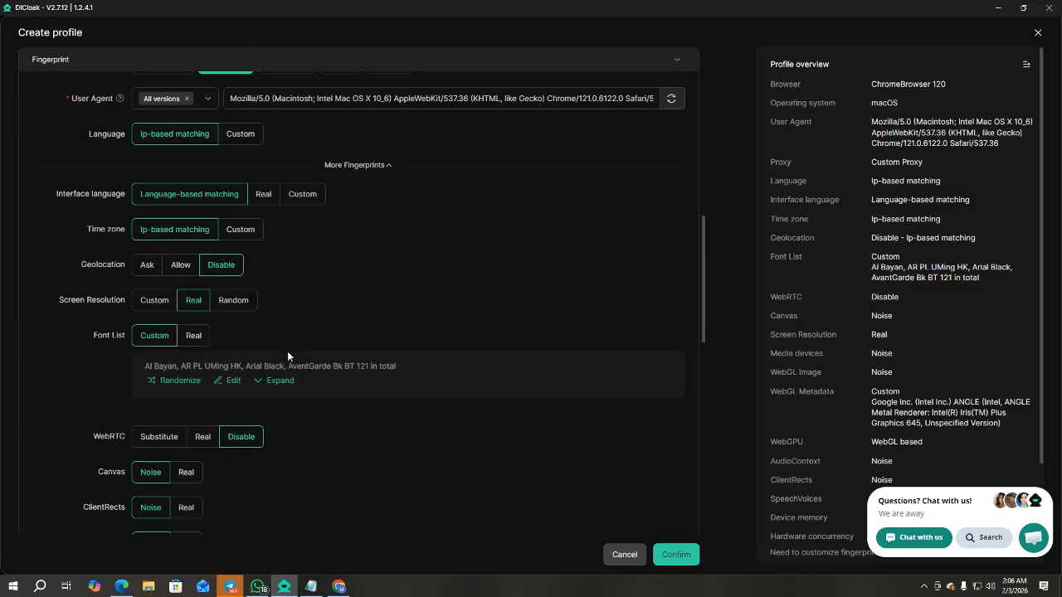
{"action": "left_click", "coordinate": [625, 554]}
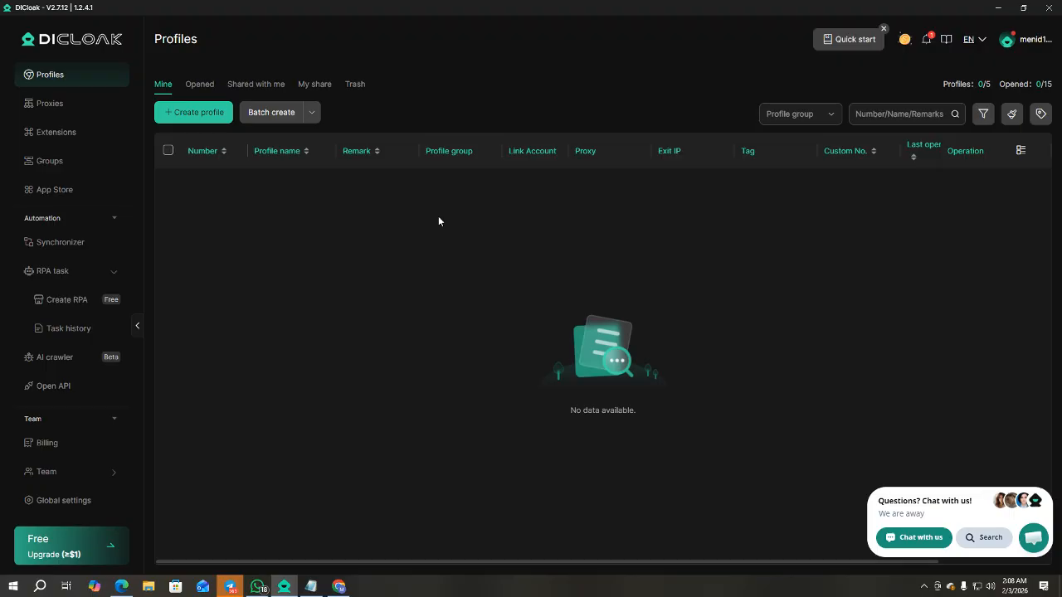
Minimize DICloak to reveal the desktop's Notepad note with the download link.
{"action": "left_click", "coordinate": [998, 8]}
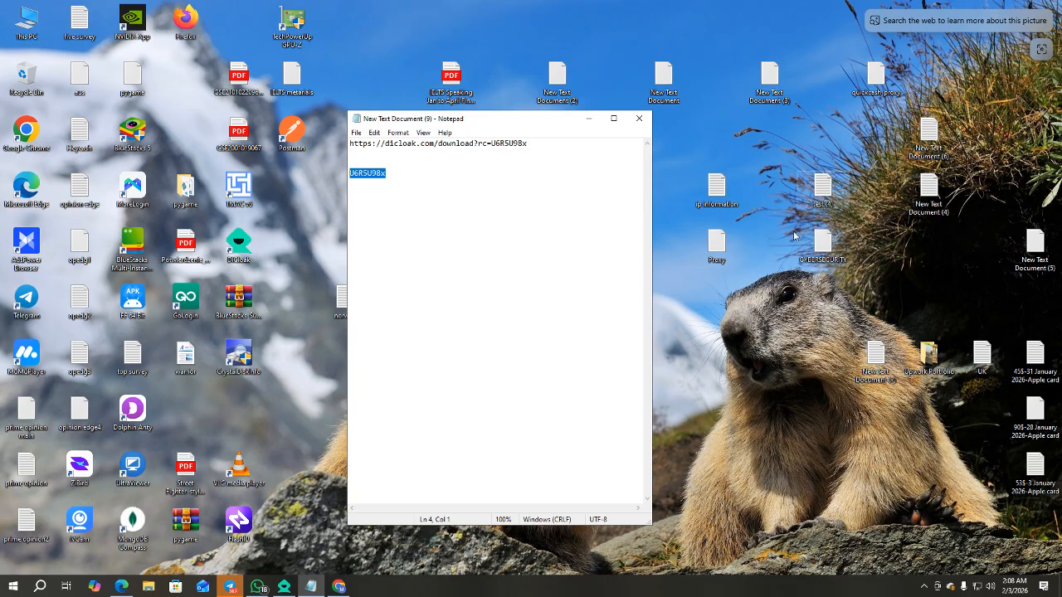